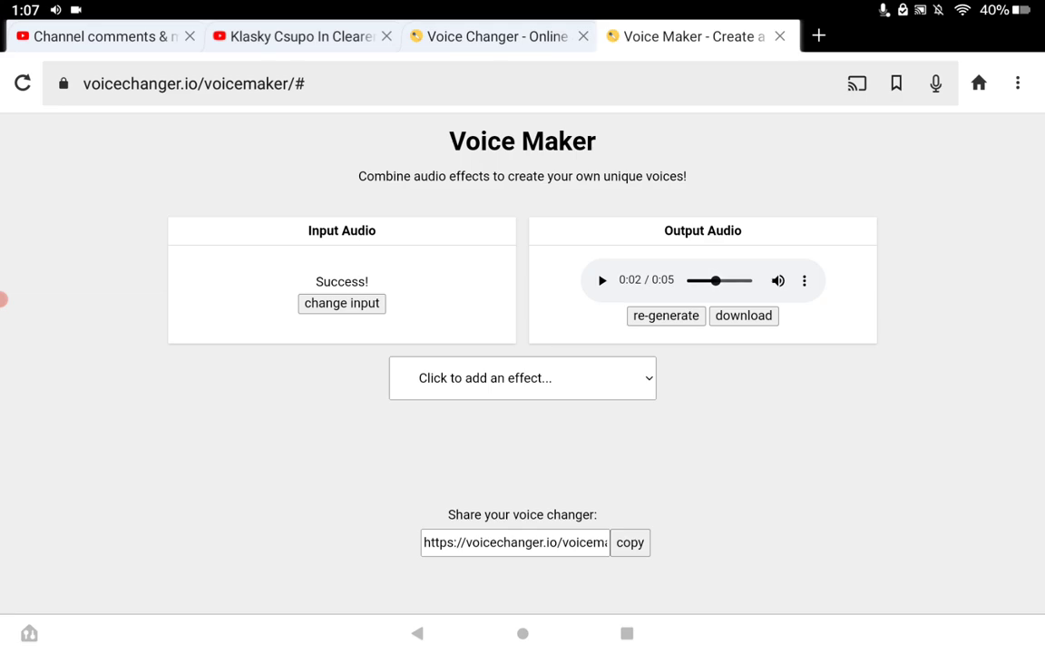
Switch to the voicechanger.io Voice Changer presets page and scroll through the presets.
mouse_move(523, 4)
left_mouse_down()
mouse_move(523, 227)
mouse_move(523, 37)
left_mouse_up()
left_click(498, 36)
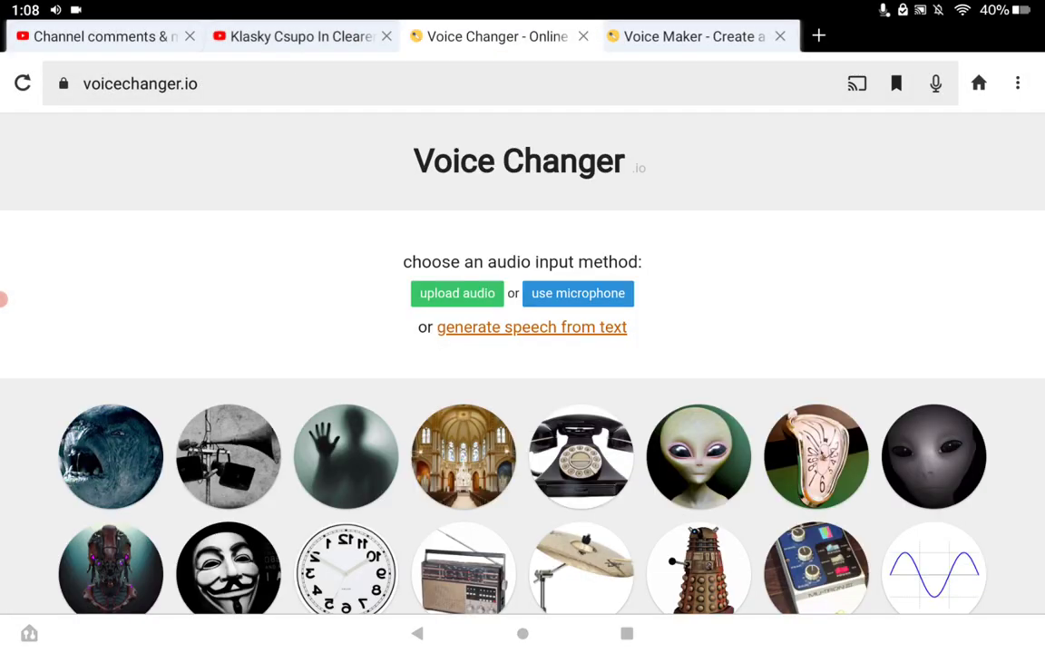
scroll(522, 363, "down", 2)
scroll(523, 363, "up", 1)
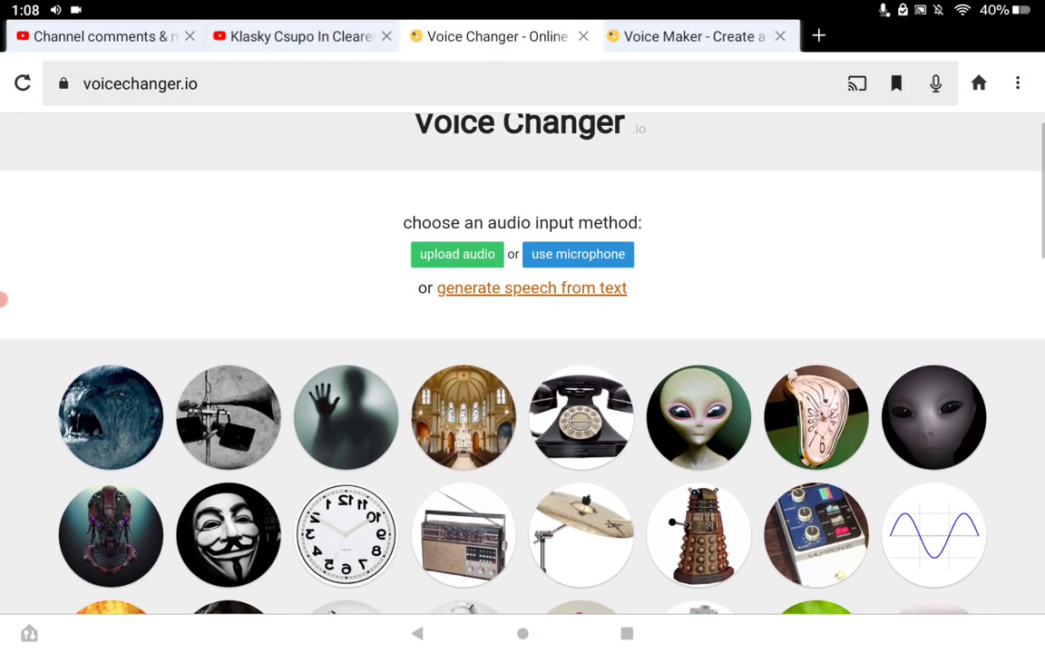
scroll(523, 363, "down", 1)
scroll(522, 363, "up", 1)
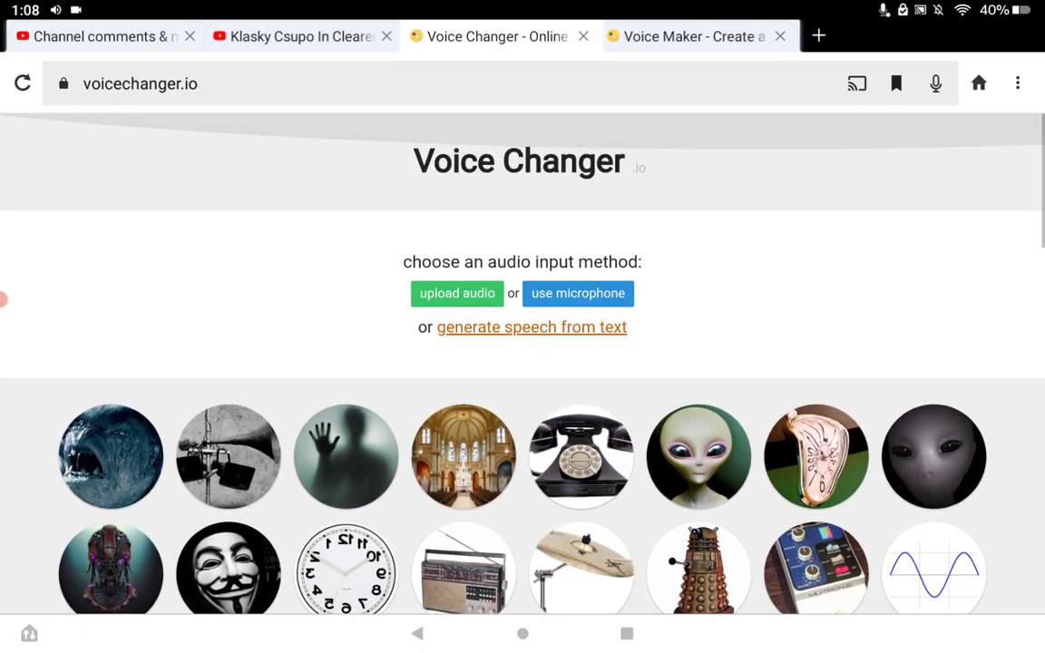
scroll(523, 363, "down", 1)
scroll(523, 363, "down", 10)
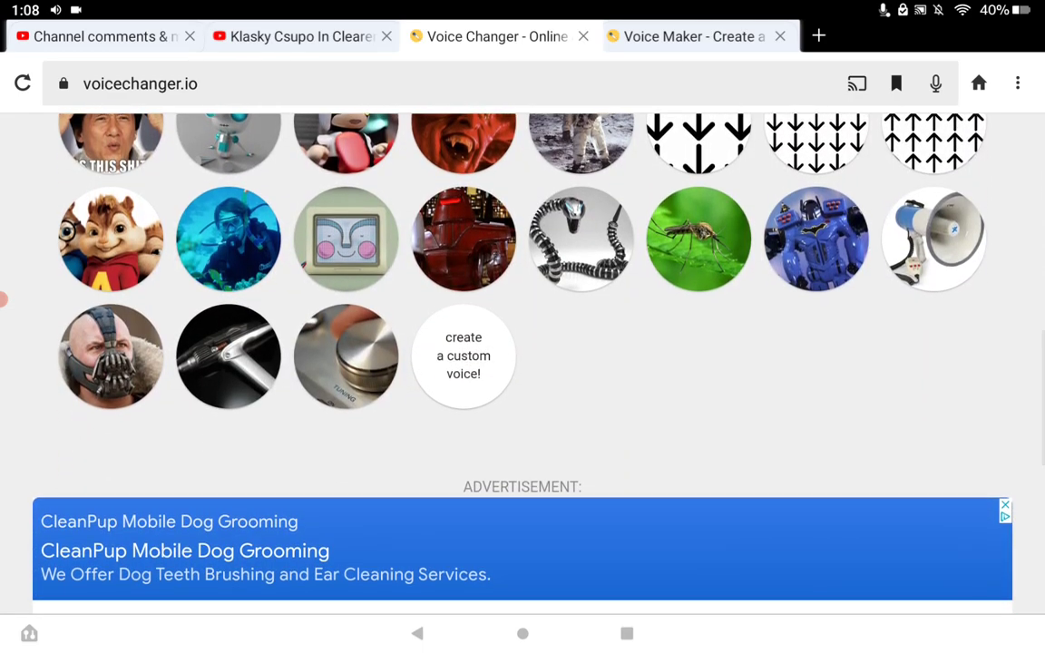
Return to the voicechanger.io Voice Maker page and scroll through it.
left_click(687, 36)
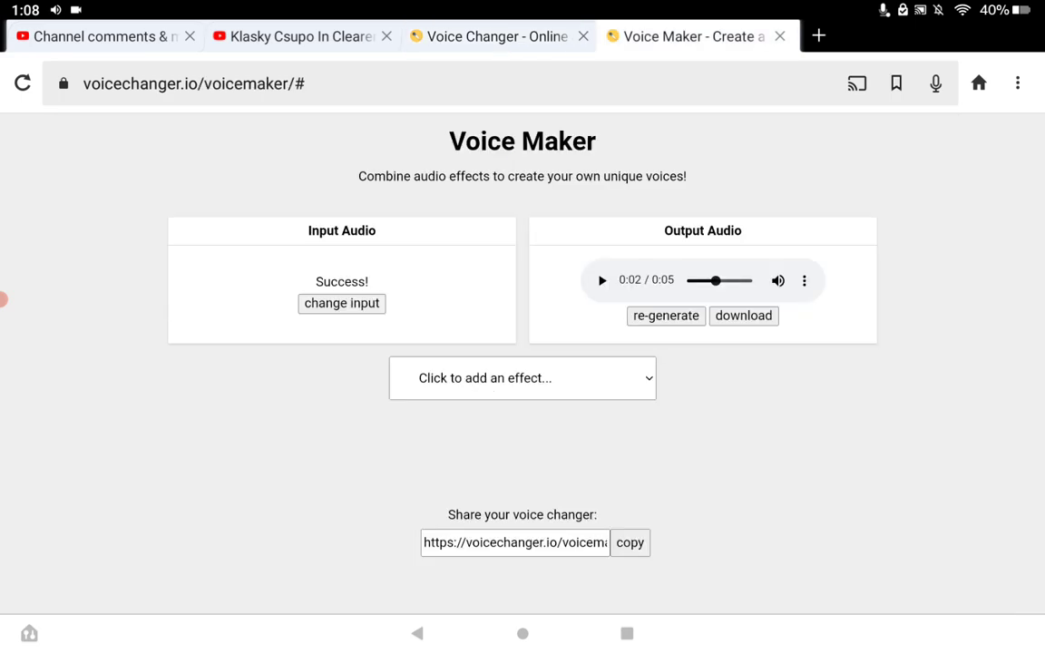
scroll(523, 363, "down", 2)
scroll(523, 363, "up", 2)
scroll(523, 363, "down", 2)
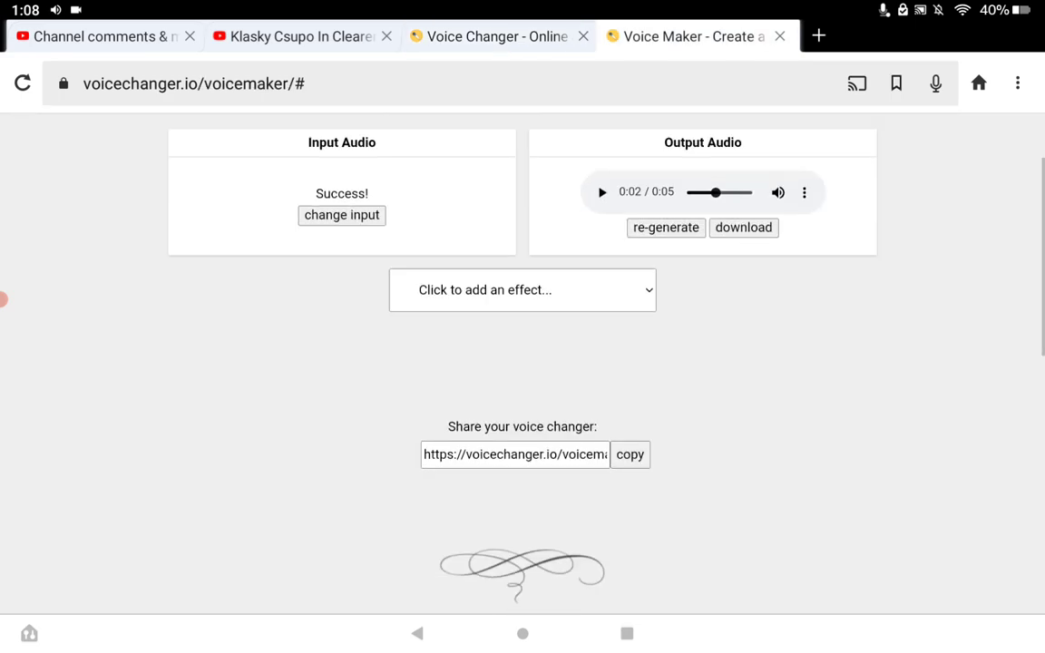
scroll(523, 363, "up", 2)
scroll(523, 363, "down", 2)
scroll(522, 363, "up", 1)
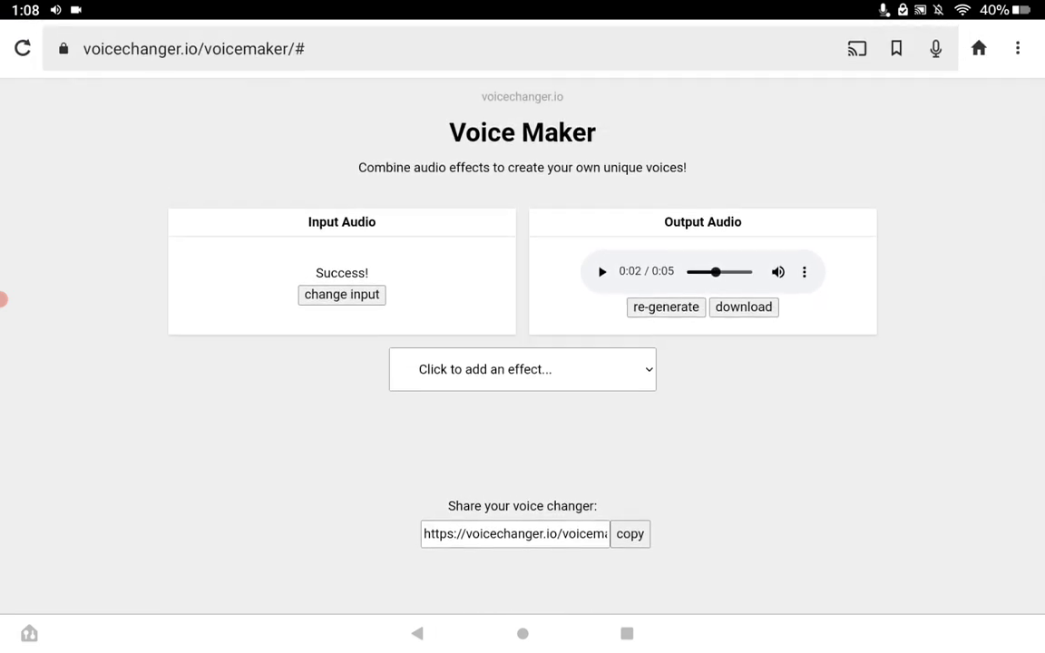
scroll(523, 363, "down", 1)
scroll(523, 363, "up", 1)
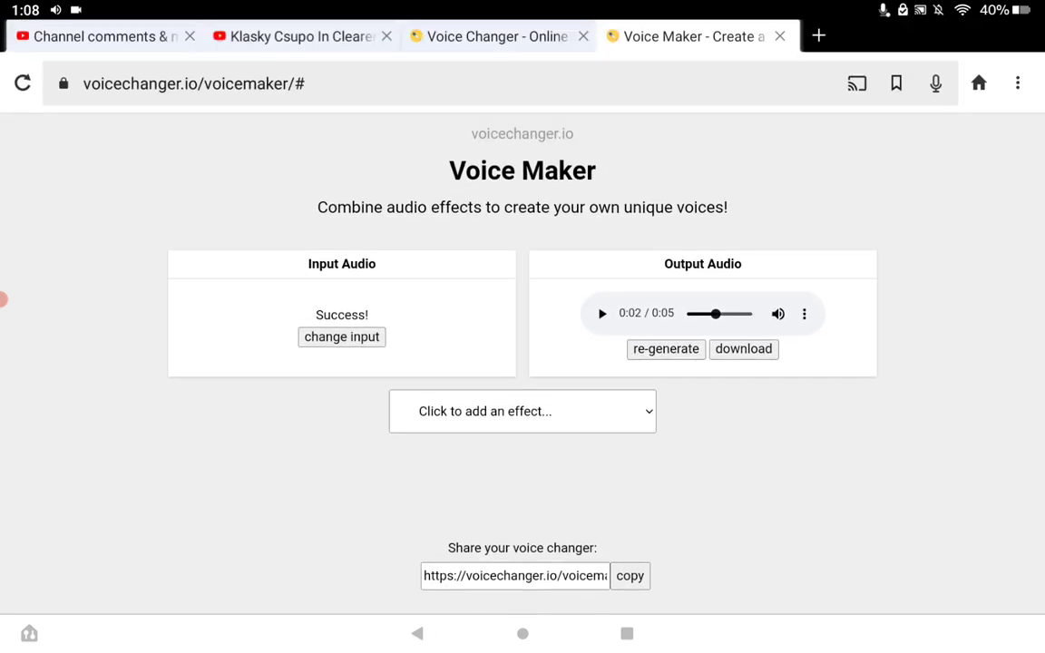
mouse_move(5, 299)
left_mouse_down()
mouse_move(579, 236)
mouse_move(580, 416)
mouse_move(621, 270)
mouse_move(16, 506)
mouse_move(16, 364)
left_mouse_up()
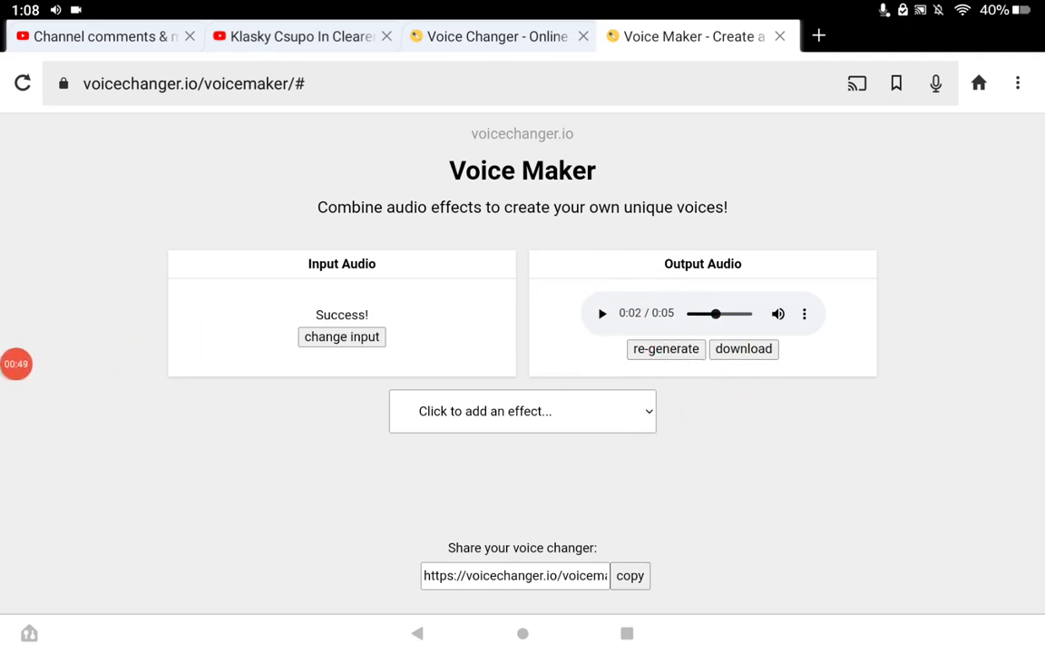
Browse the 'Click to add an effect...' audio effects list, then dismiss it.
left_click(522, 411)
scroll(522, 182, "down", 5)
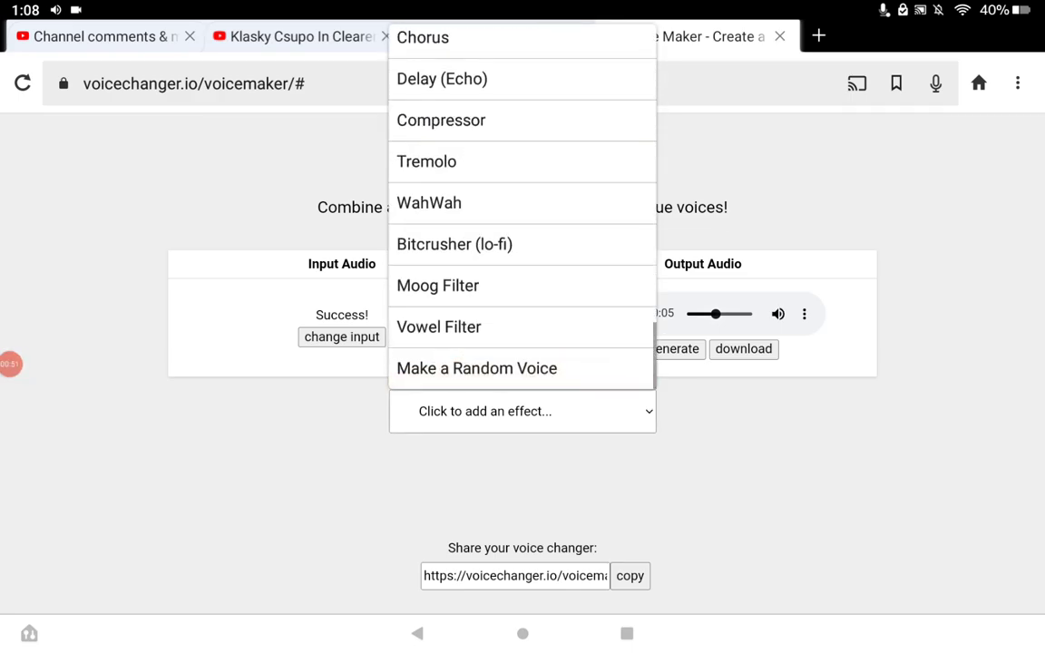
left_click(17, 364)
key("Escape")
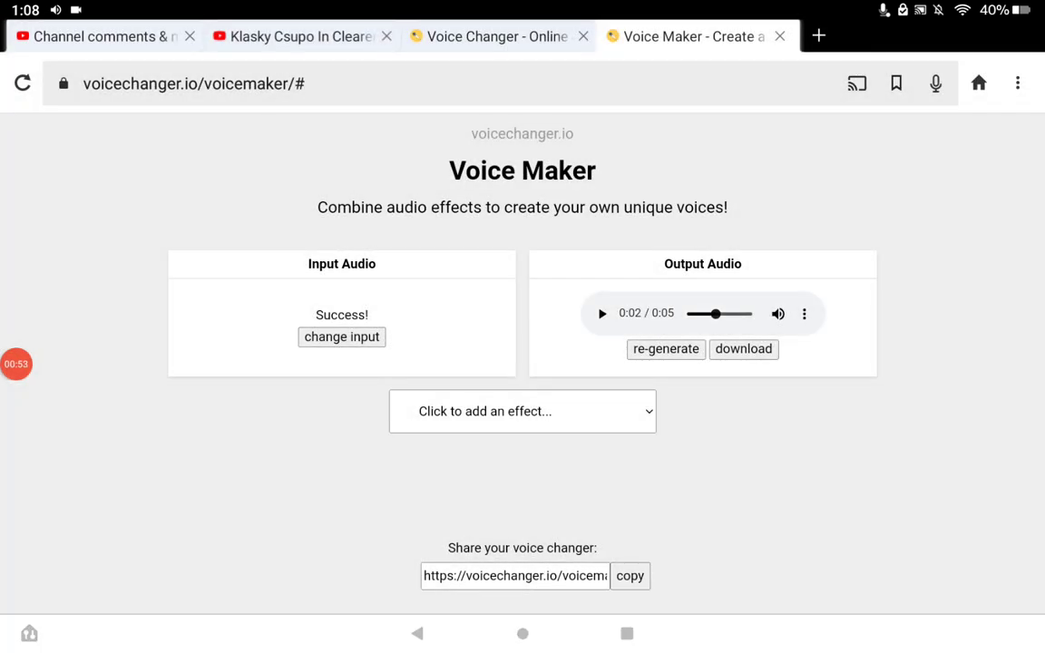
left_click(16, 364)
left_click(601, 354)
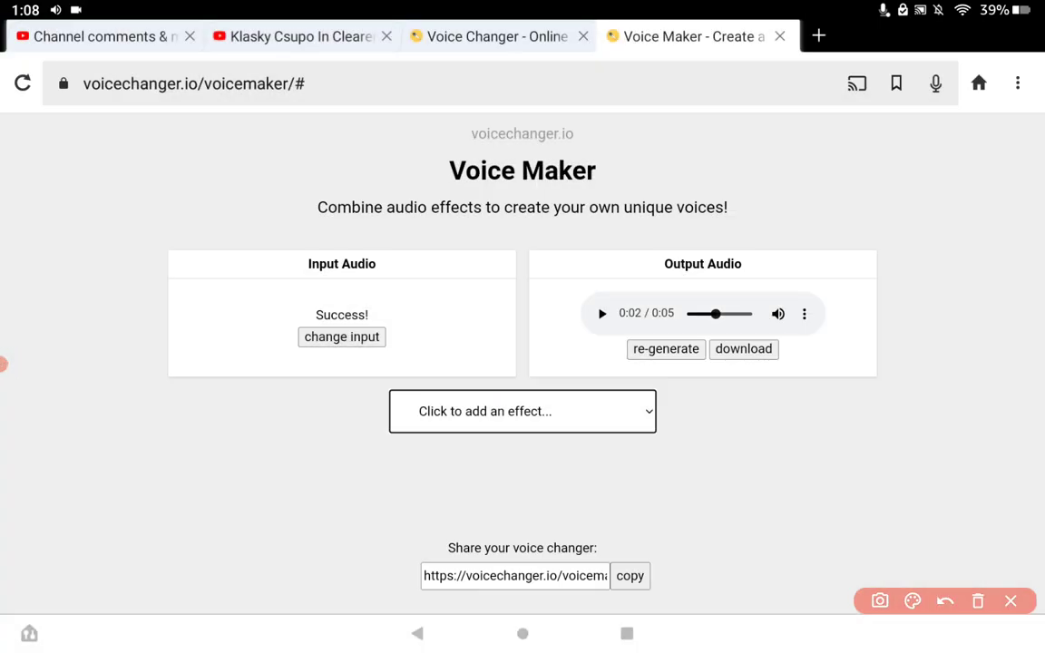
left_click(1011, 601)
Reopen the audio effects list and scroll down to Bitcrusher (lo-fi).
left_click(523, 411)
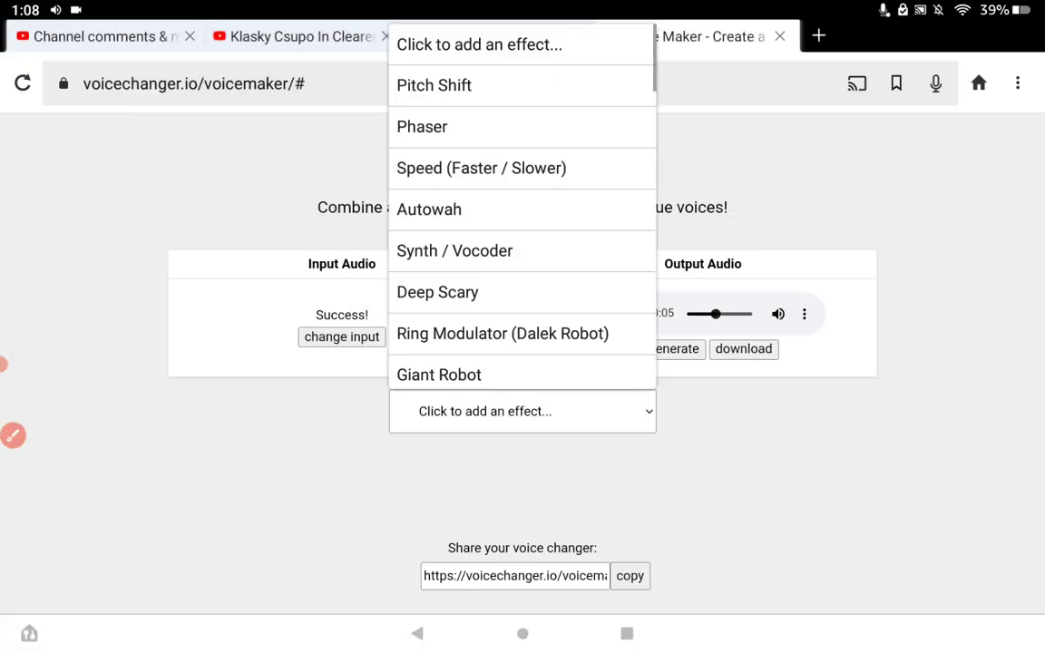
scroll(523, 227, "down", 5)
scroll(523, 227, "down", 5)
left_click(13, 436)
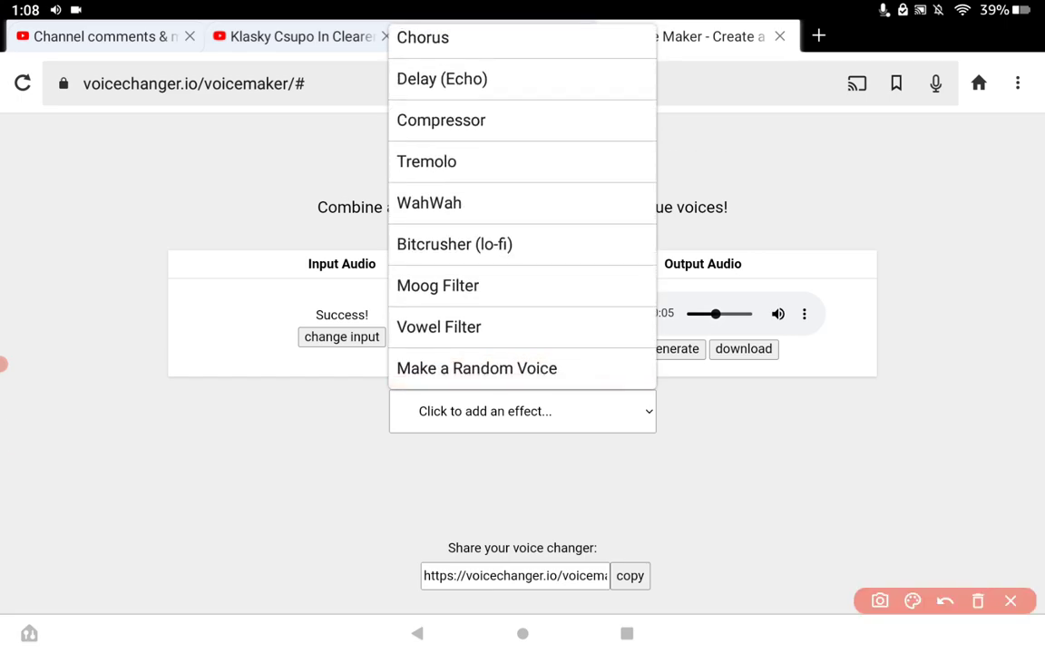
mouse_move(390, 237)
left_mouse_down()
mouse_move(457, 215)
mouse_move(438, 285)
mouse_move(422, 217)
left_mouse_up()
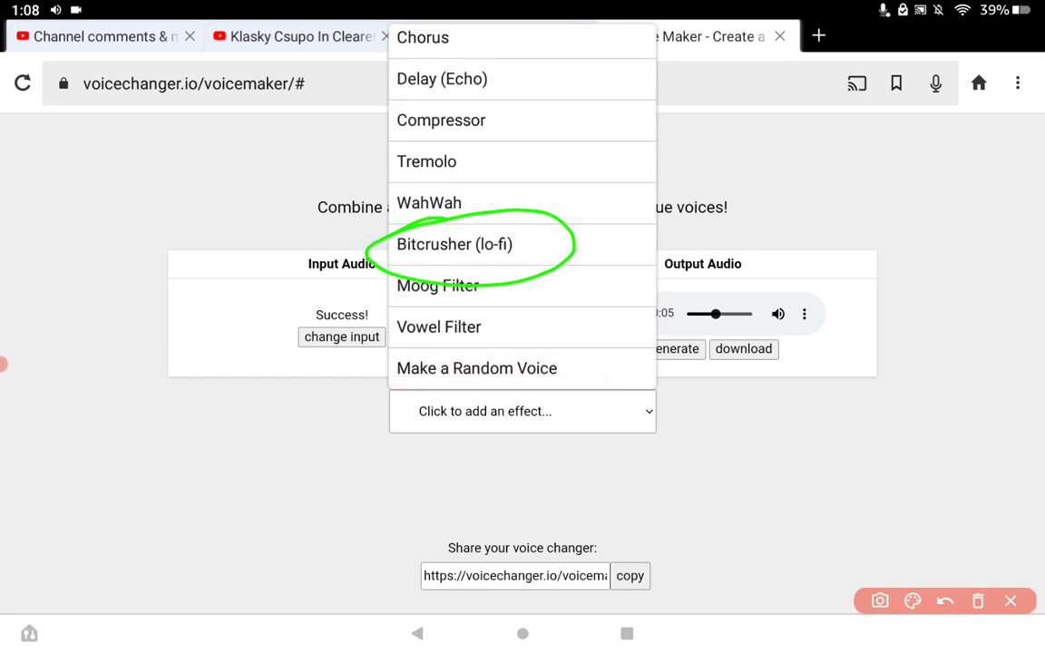
left_click(1011, 601)
Add Bitcrusher (lo-fi) with Bits at 16 and Norm Freq. at 0.05.
left_click(455, 244)
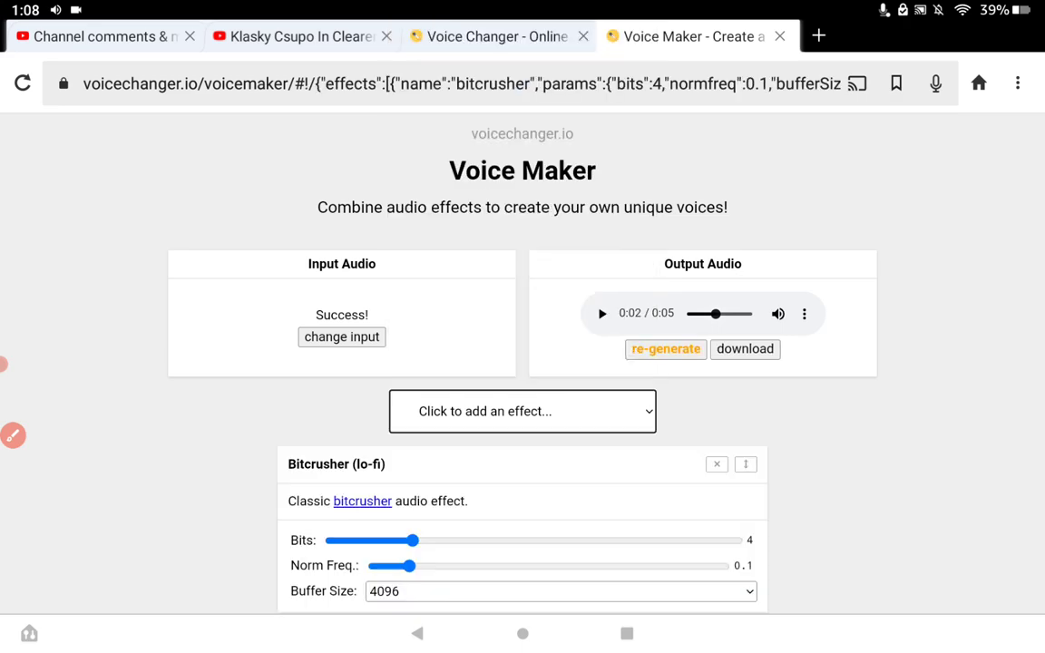
scroll(523, 363, "down", 2)
left_click_drag(412, 447, 730, 447)
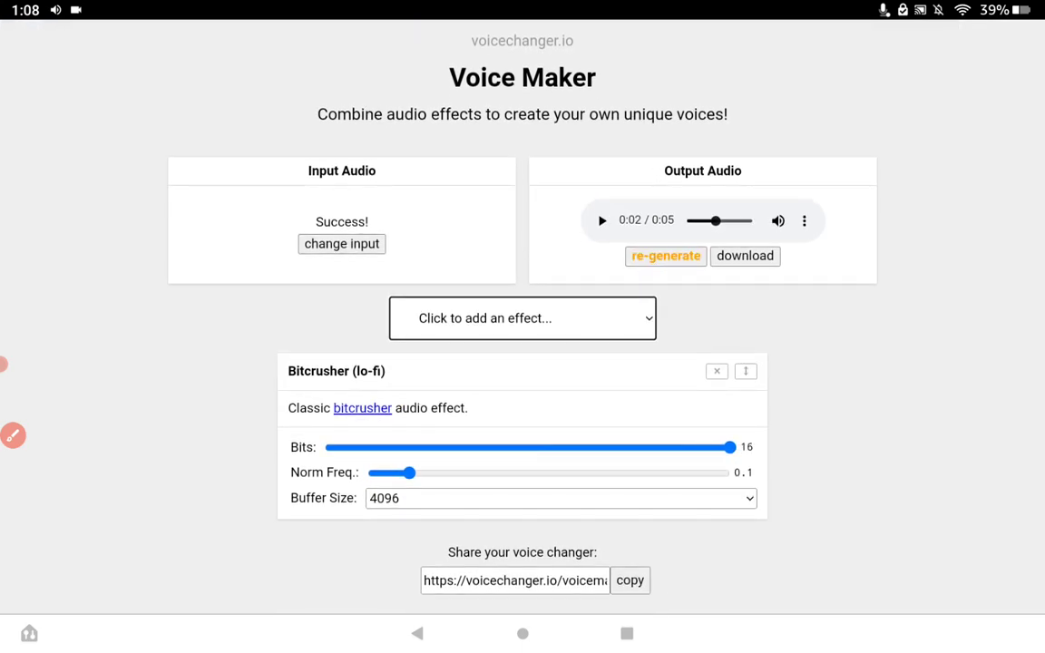
mouse_move(409, 473)
left_mouse_down()
mouse_move(377, 473)
mouse_move(390, 473)
left_mouse_up()
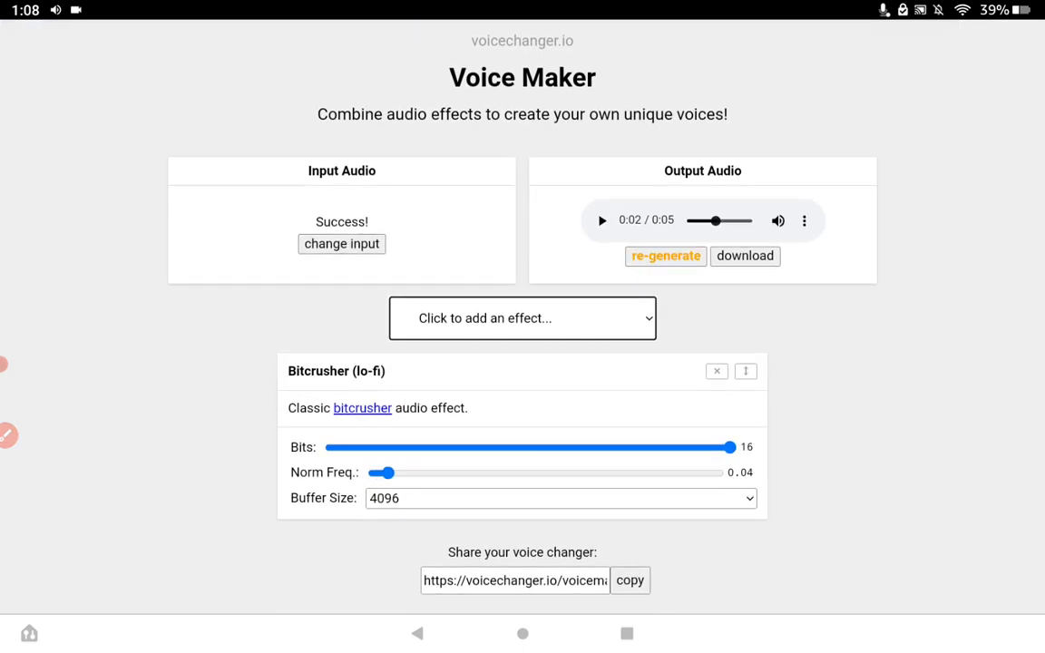
left_click(8, 434)
left_click_drag(445, 219, 417, 224)
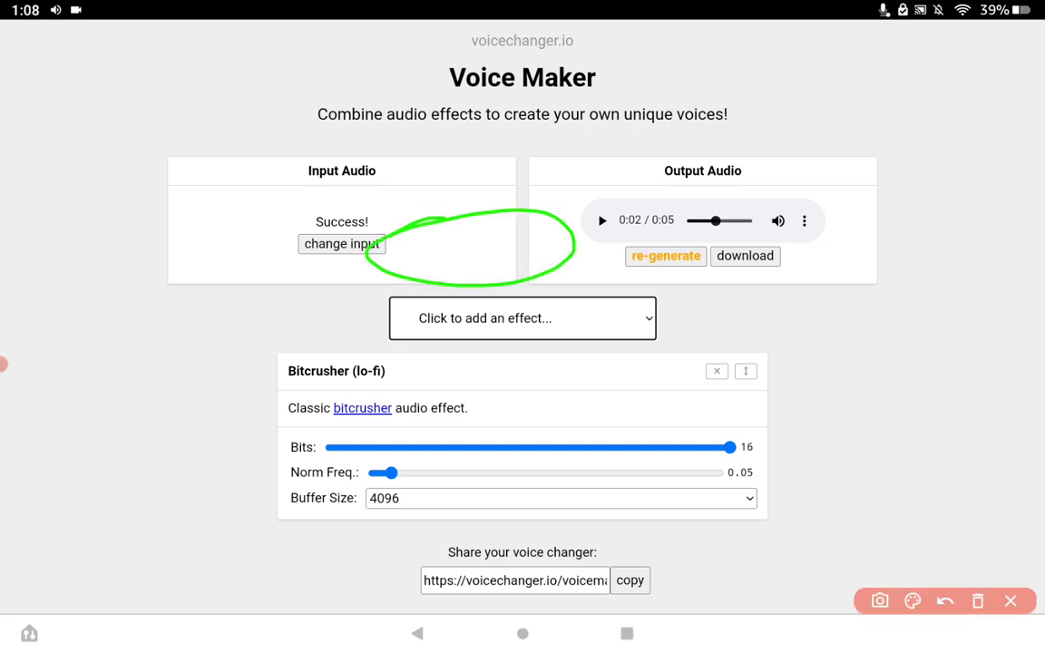
mouse_move(283, 433)
left_mouse_down()
mouse_move(645, 448)
mouse_move(289, 450)
mouse_move(422, 459)
mouse_move(263, 426)
left_mouse_up()
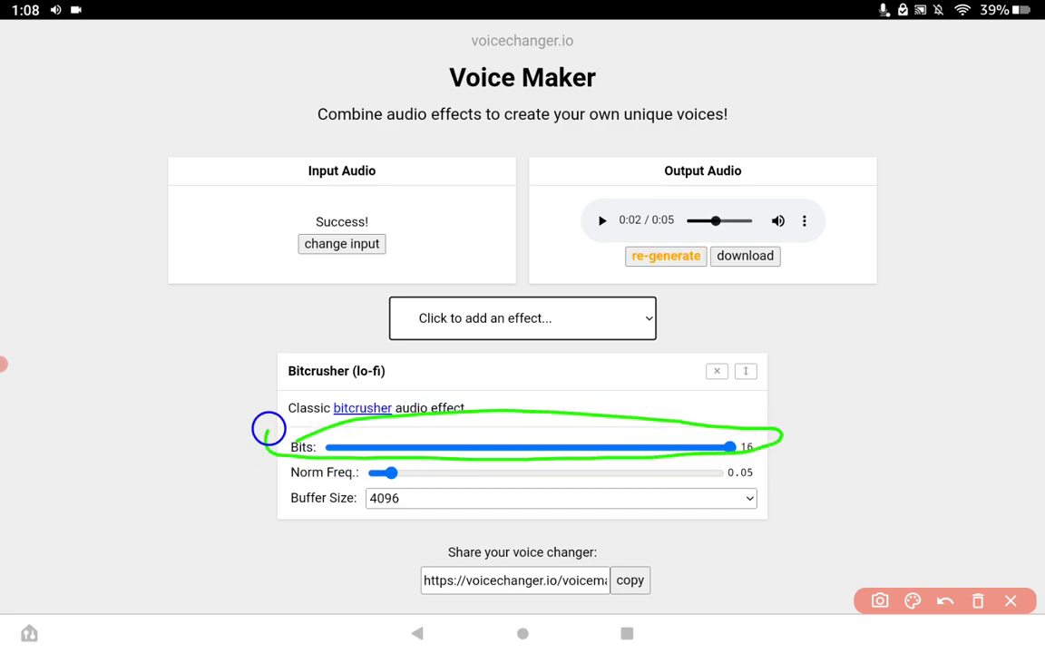
mouse_move(397, 458)
left_mouse_down()
mouse_move(560, 452)
mouse_move(812, 478)
mouse_move(324, 483)
left_mouse_up()
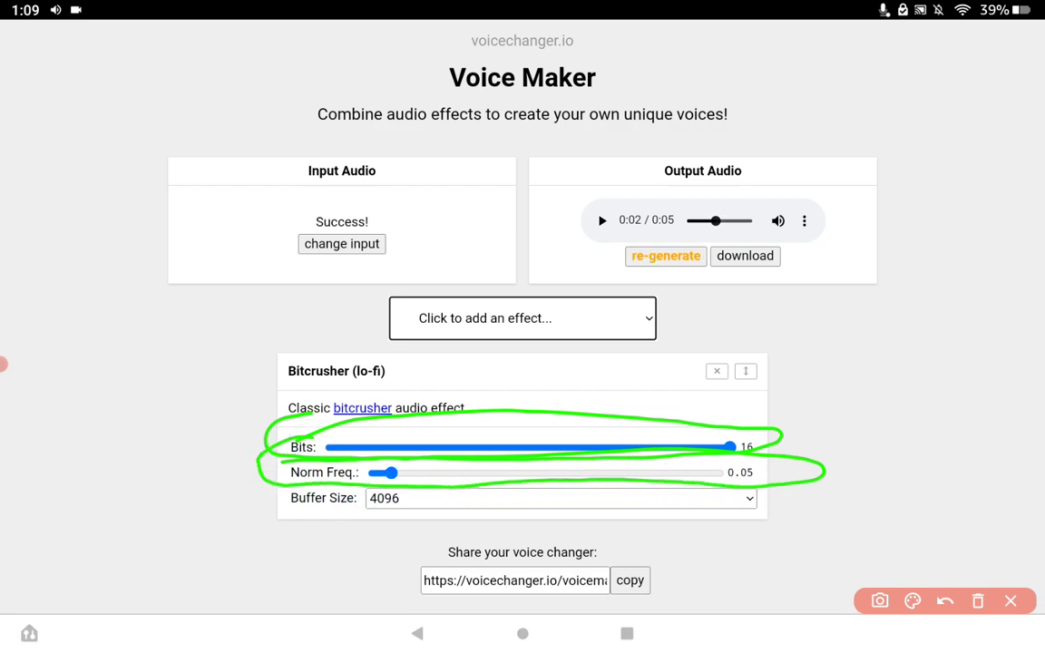
left_click(1010, 601)
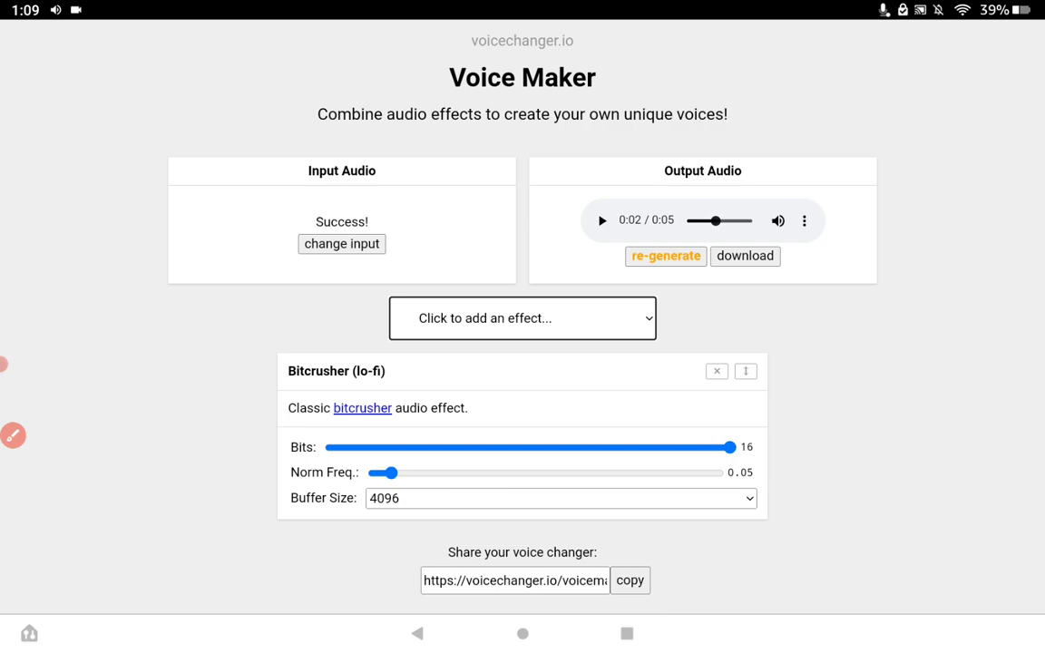
Regenerate the bitcrushed output audio and preview it.
left_click(666, 255)
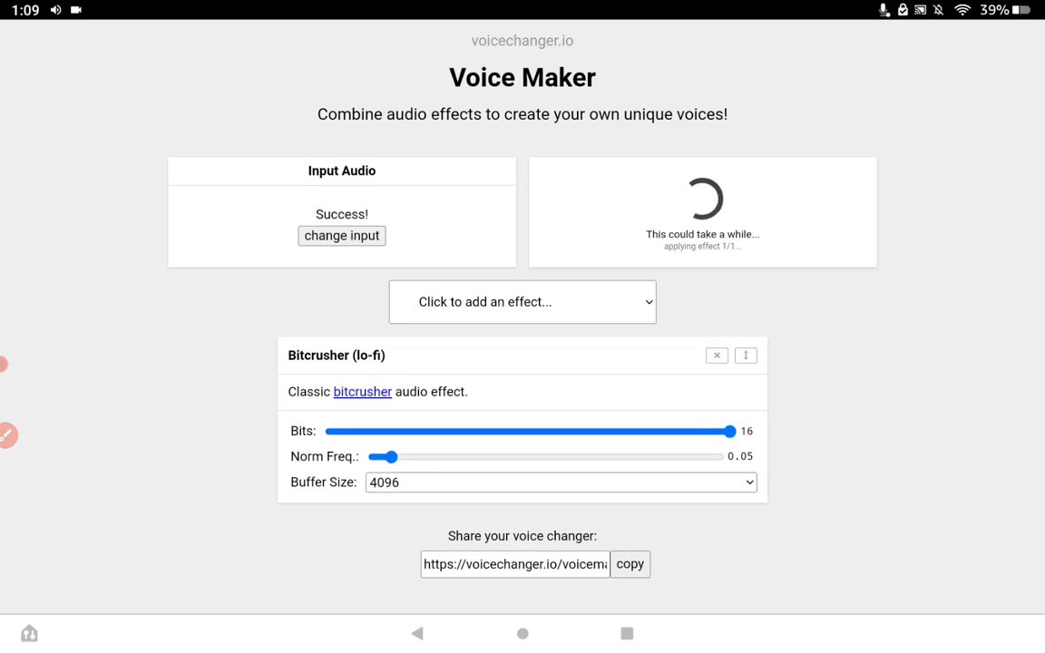
key("XF86AudioRaiseVolume")
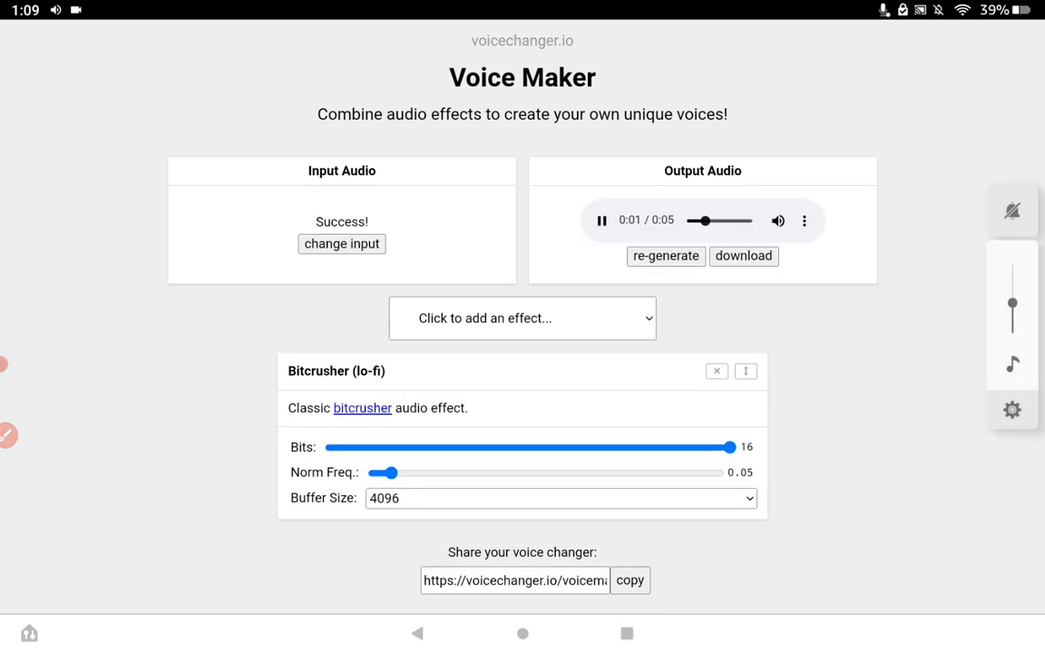
left_click(601, 220)
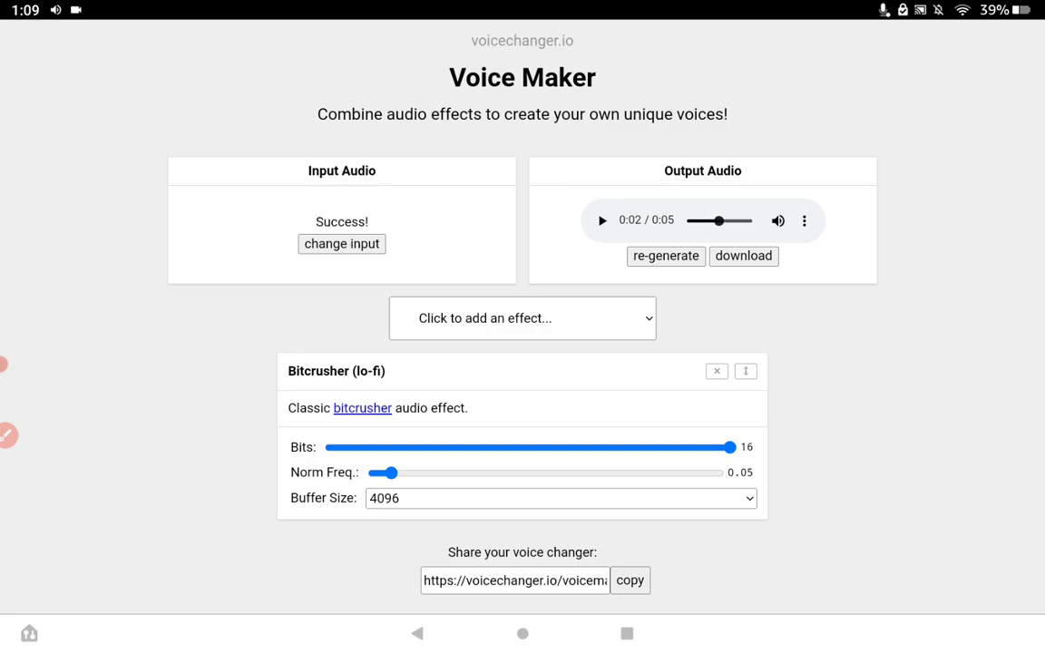
left_click(723, 220)
Download the bitcrushed output audio (1.08 MB) from the player's ⋮ menu.
left_click(804, 220)
left_click(717, 172)
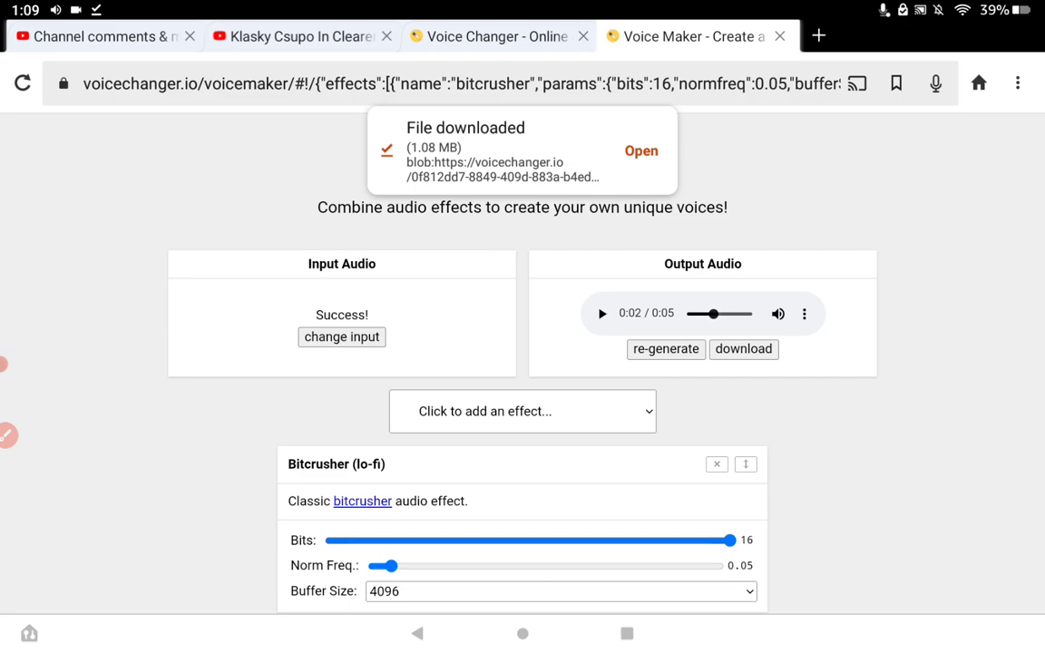
left_click_drag(3, 364, 17, 360)
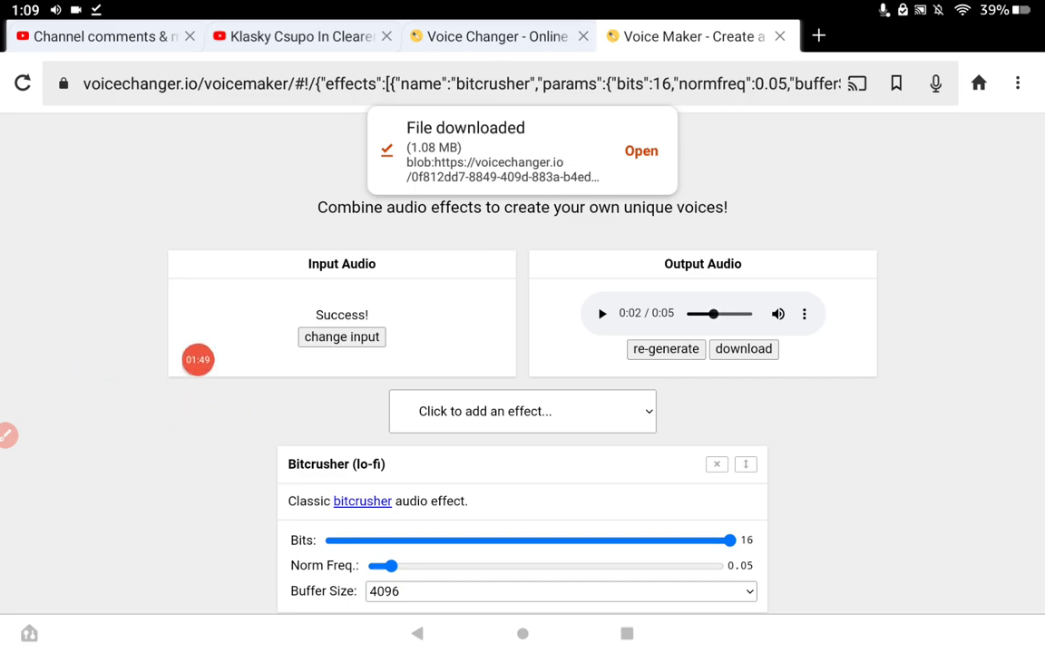
left_click_drag(16, 360, 16, 298)
left_click(16, 298)
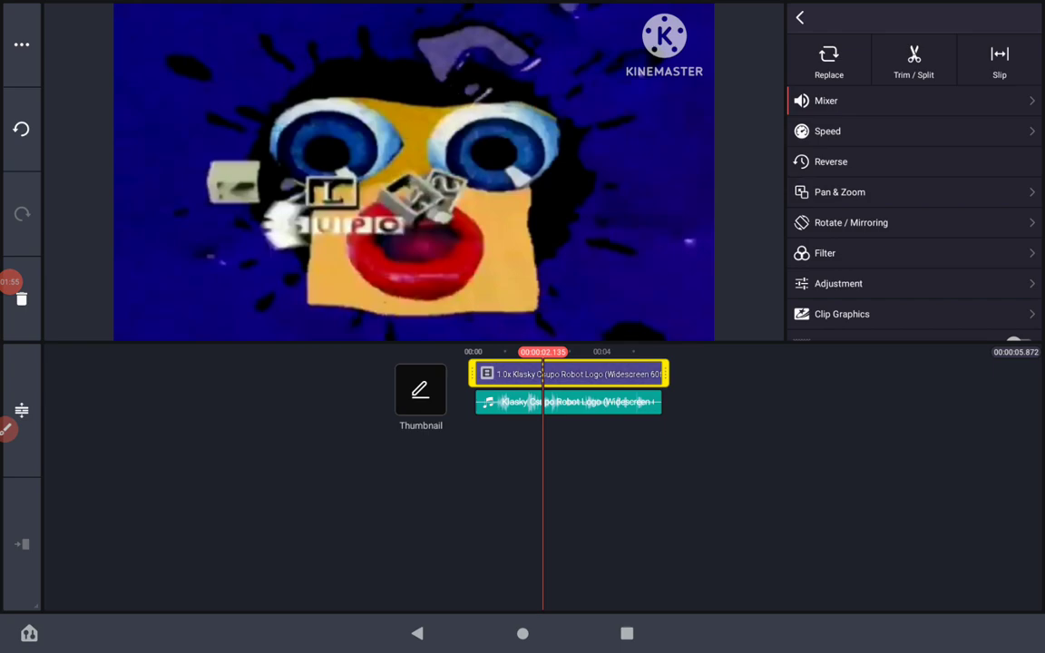
Lower the logo clip's Contrast to about -49 and Saturation to -75.
left_click(569, 376)
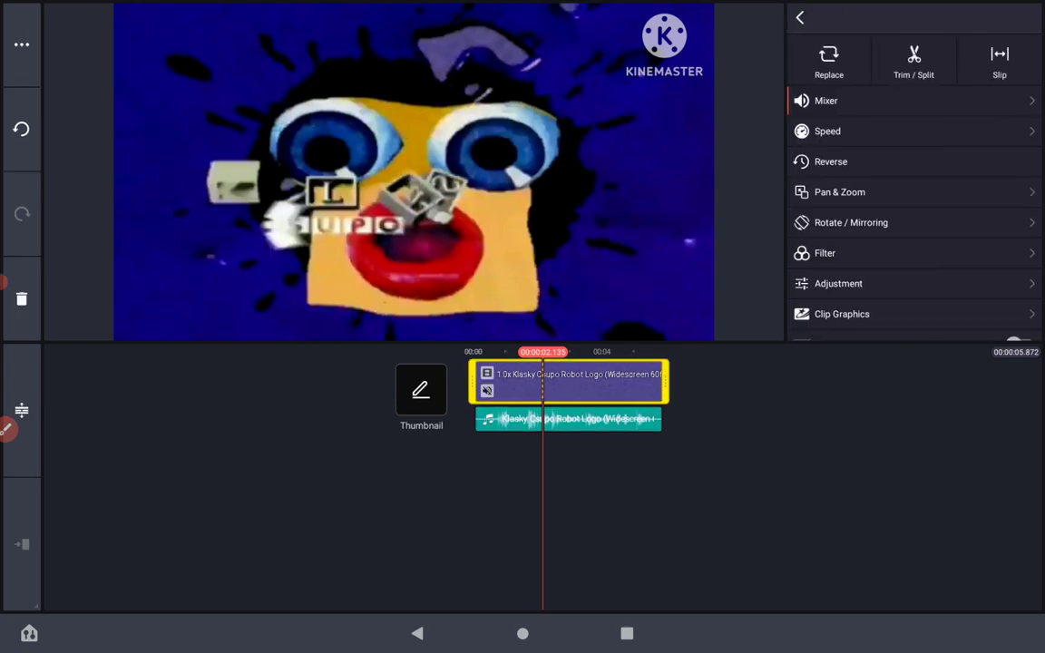
left_click_drag(581, 508, 592, 508)
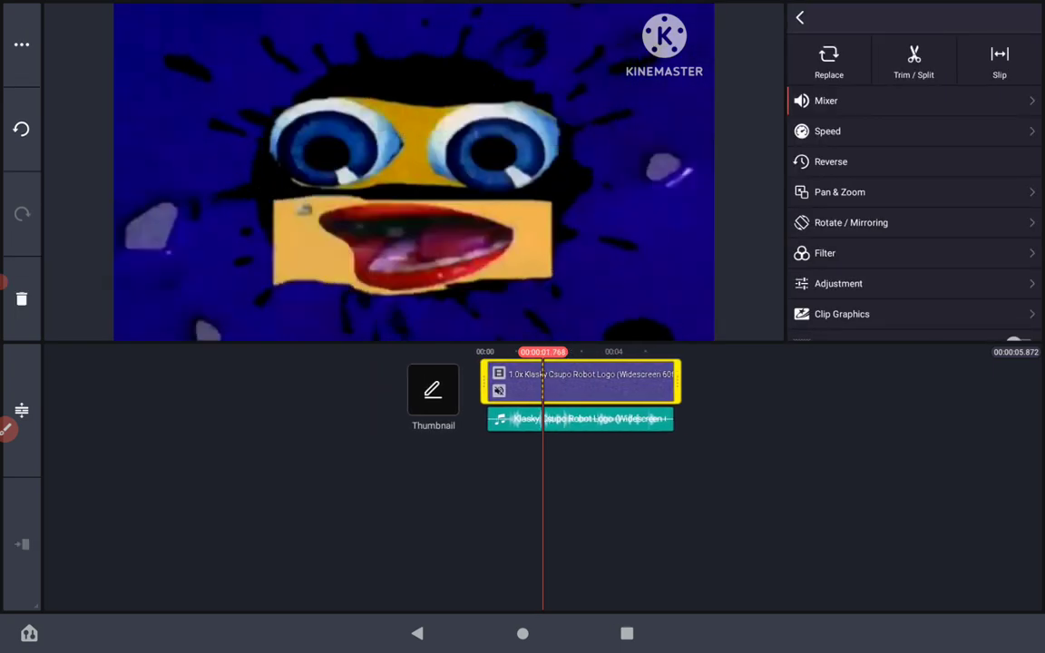
left_click(839, 284)
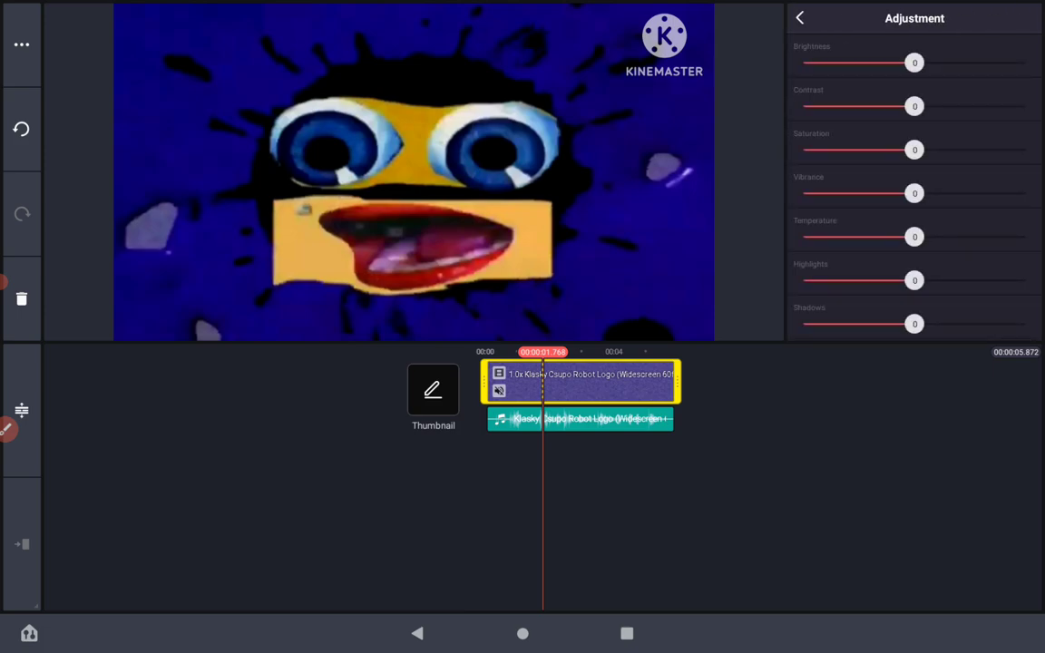
left_click_drag(915, 106, 859, 106)
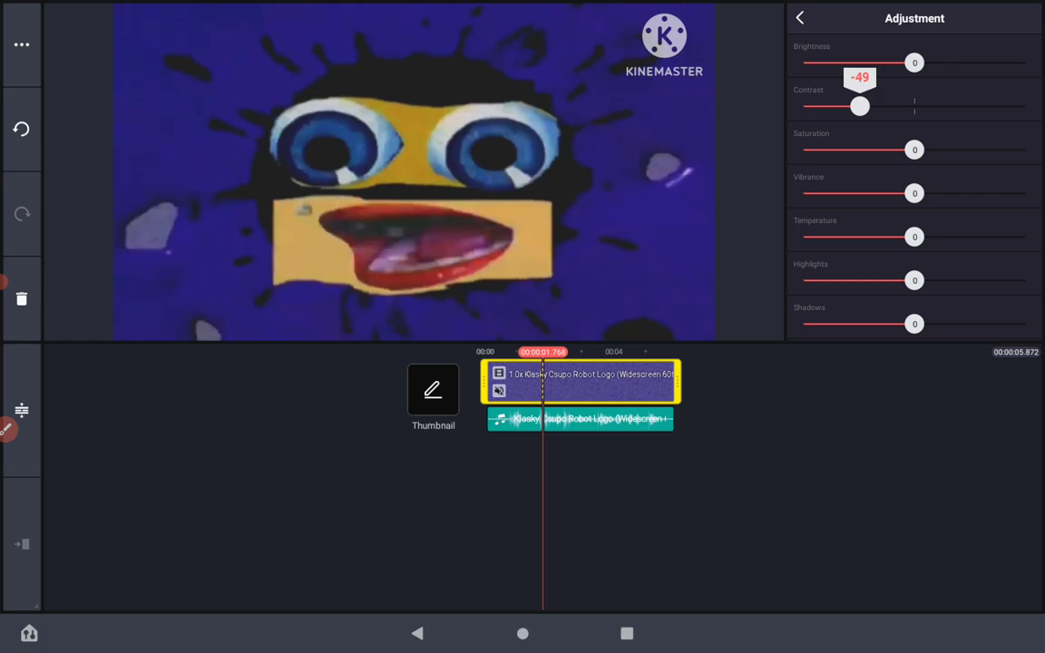
left_click_drag(859, 106, 859, 107)
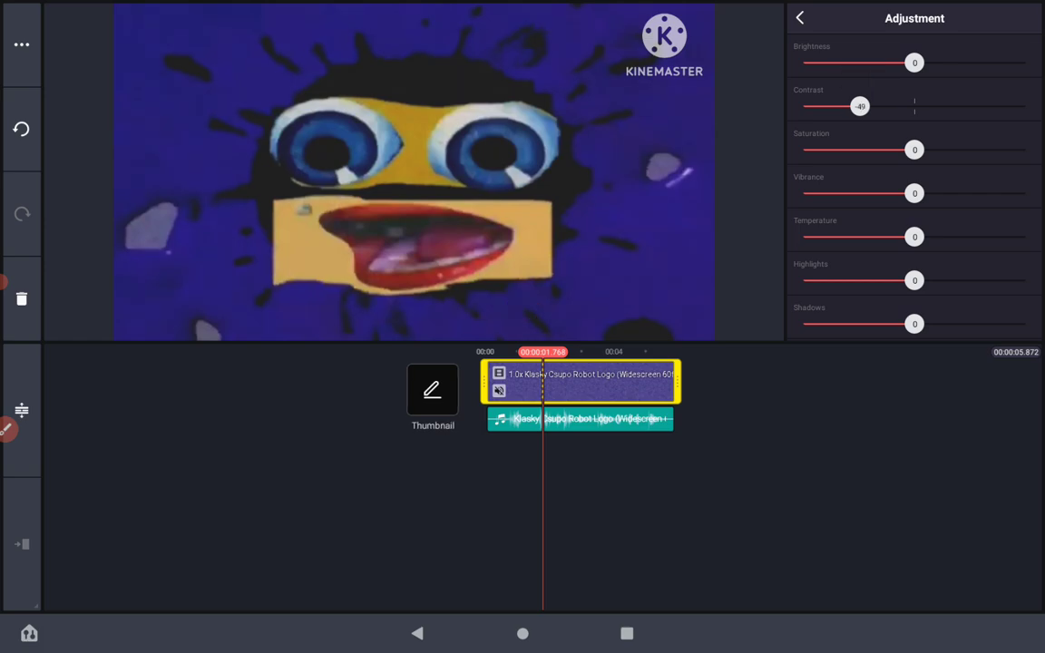
left_click_drag(914, 150, 829, 149)
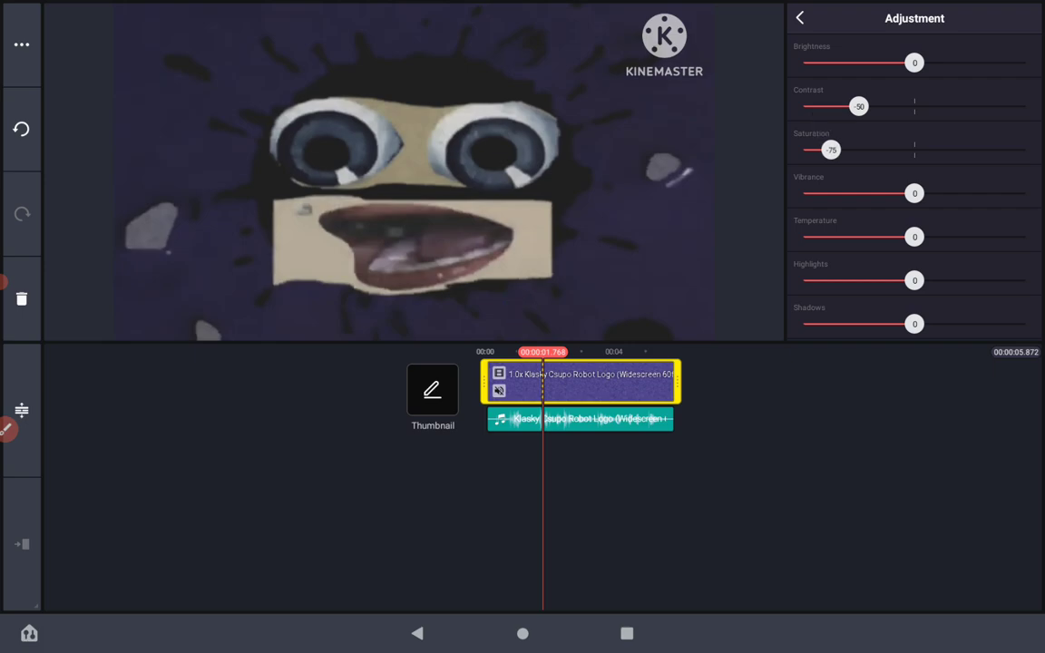
scroll(914, 182, "down", 5)
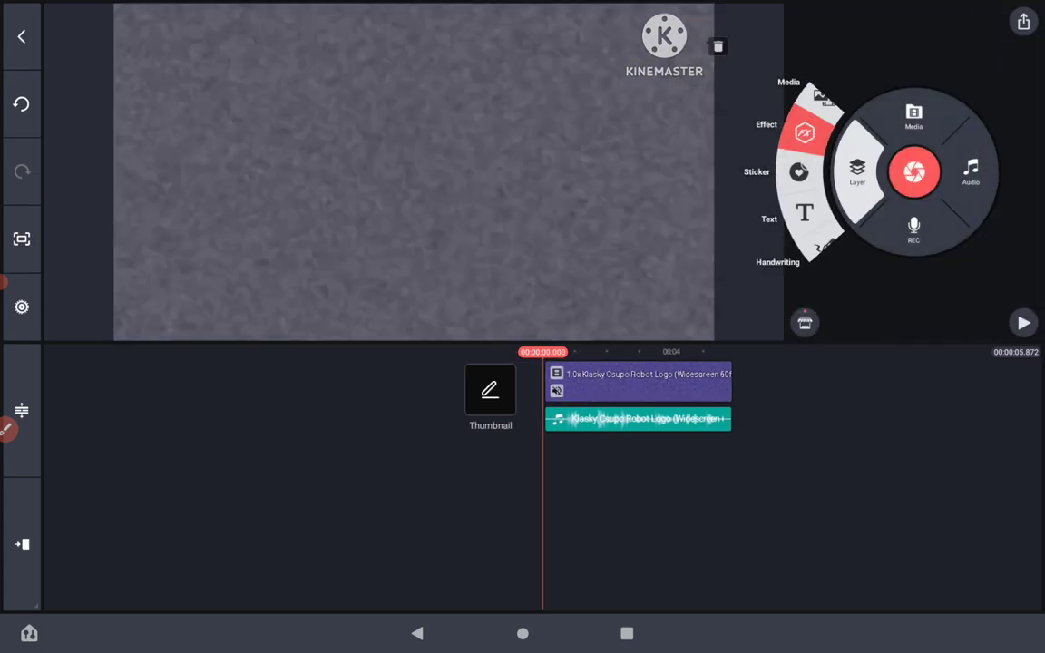
Add a Color Changer effect layer stretched across the full logo clip.
left_click(805, 132)
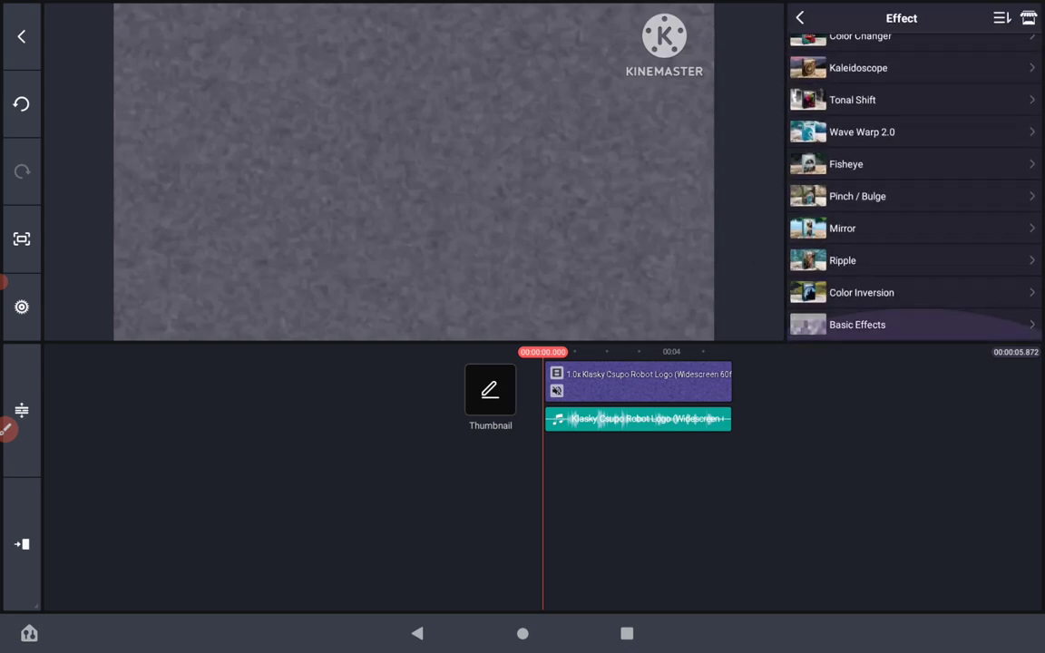
left_click(853, 37)
left_click(946, 56)
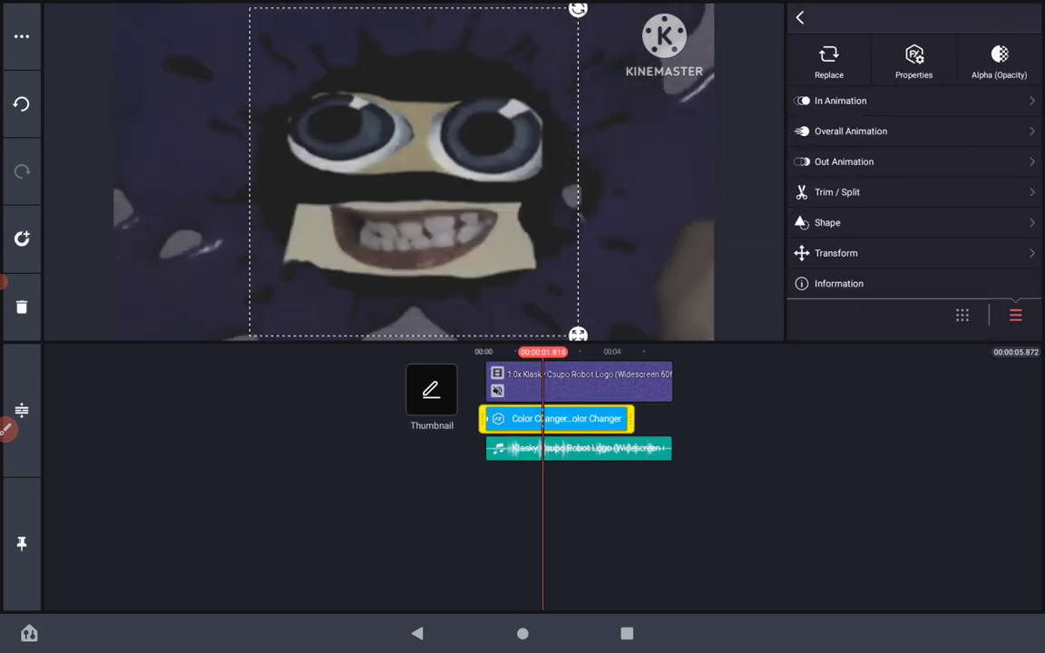
left_click(726, 526)
left_click(581, 386)
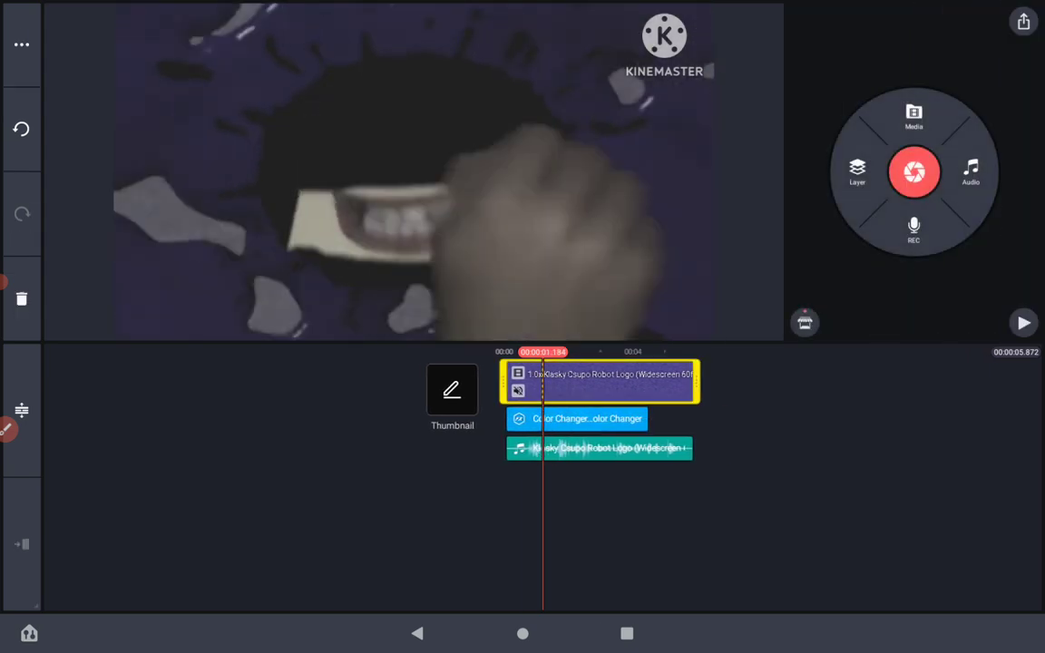
left_click(563, 418)
left_click_drag(633, 418, 721, 418)
mouse_move(635, 509)
left_mouse_down()
mouse_move(484, 508)
mouse_move(543, 508)
left_mouse_up()
Set the Color Changer's Color Offset to 360 and Hue to -130.
left_click(914, 59)
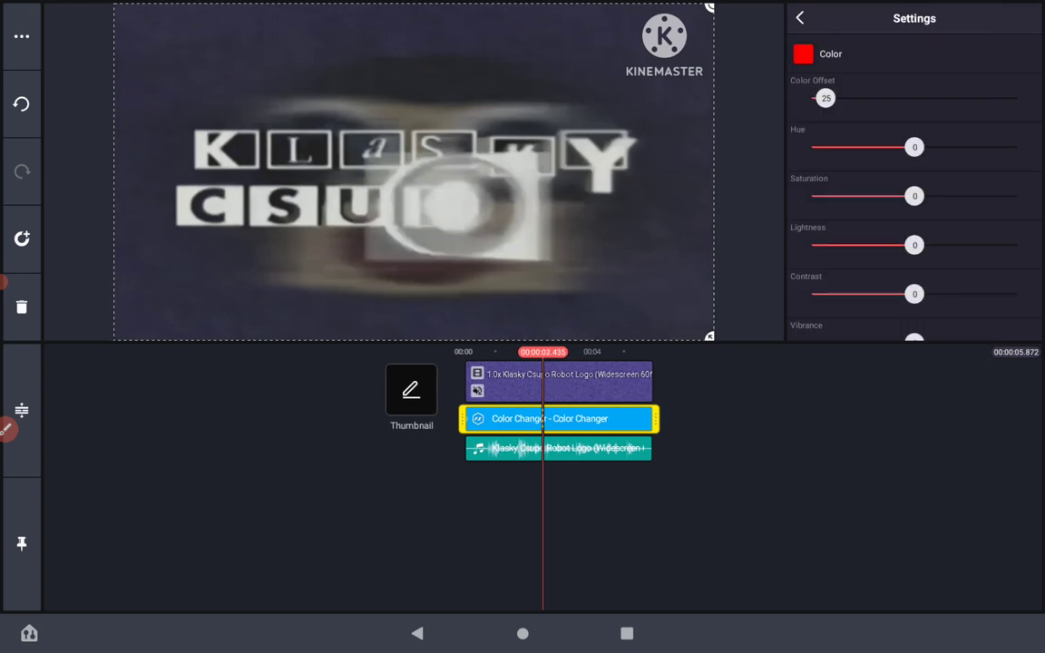
left_click_drag(825, 98, 1017, 98)
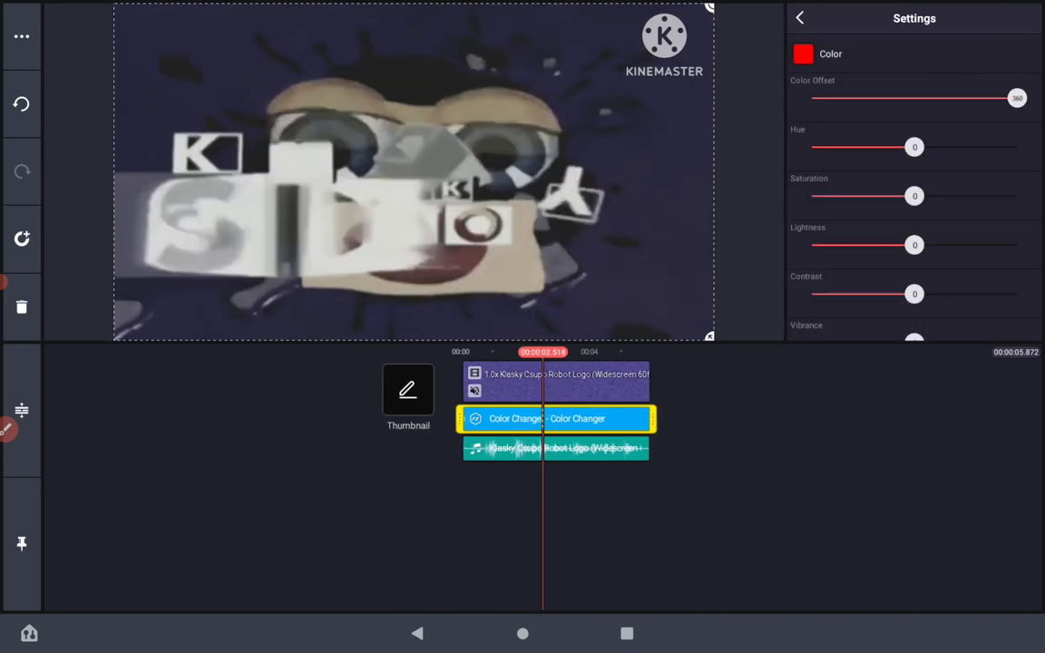
left_click_drag(915, 147, 836, 147)
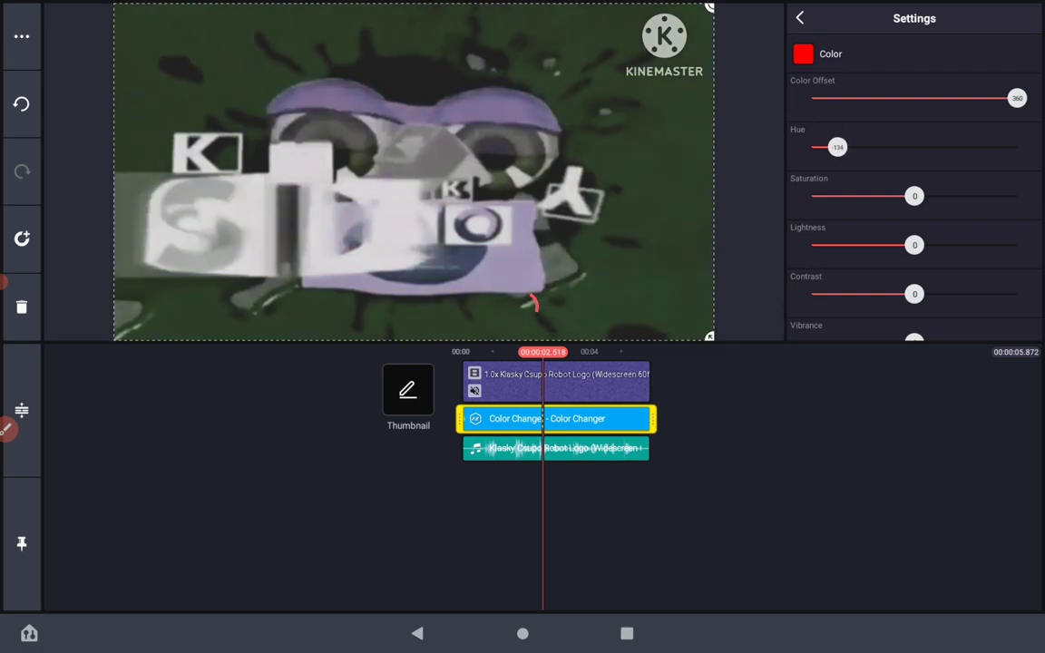
scroll(555, 408, "left", 1)
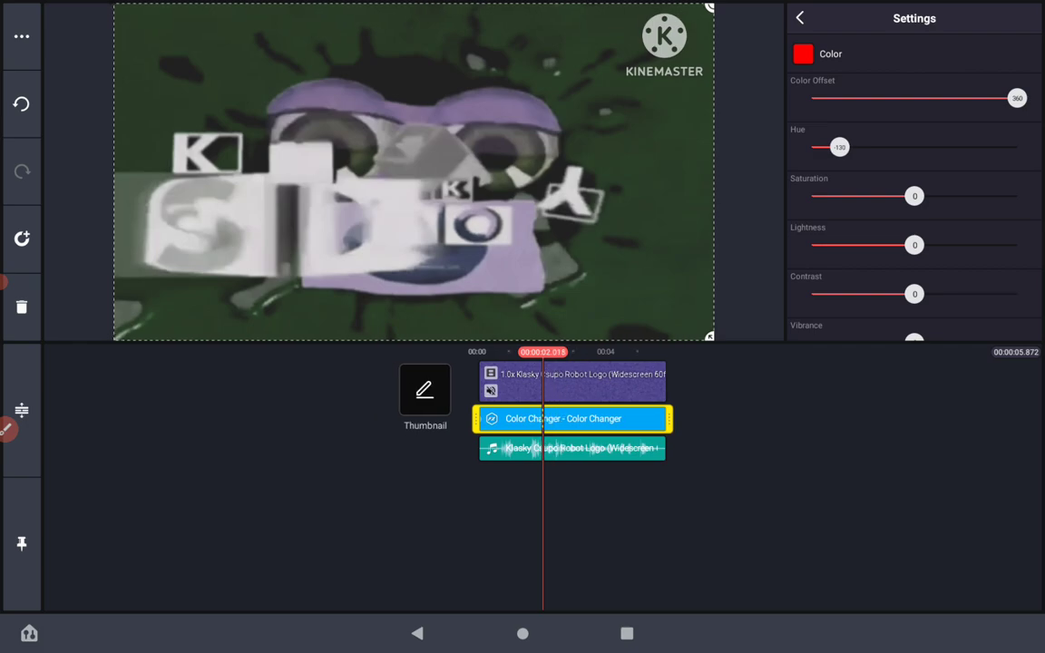
left_click(22, 35)
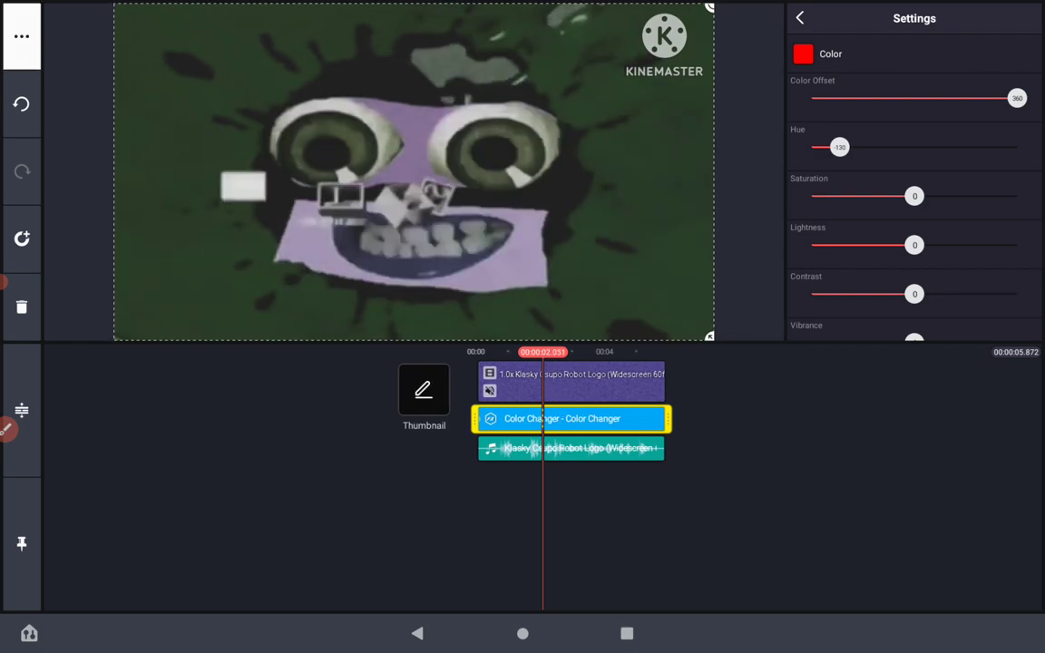
Duplicate the Color Changer layer and replace the copy's effect with Auto HDR.
left_click(109, 13)
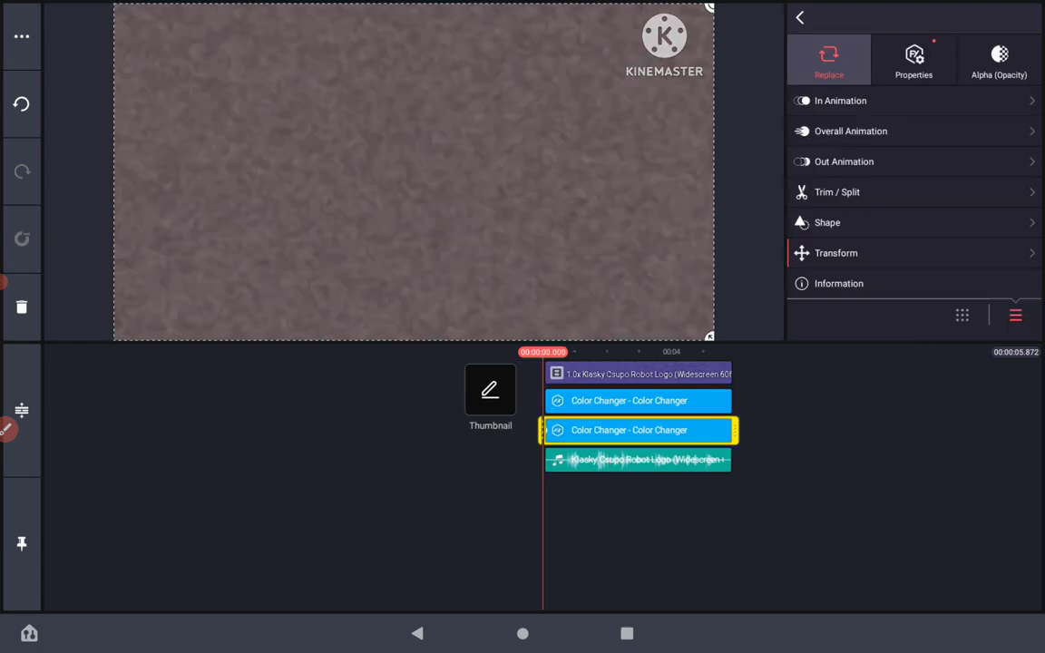
left_click(828, 62)
scroll(849, 181, "up", 10)
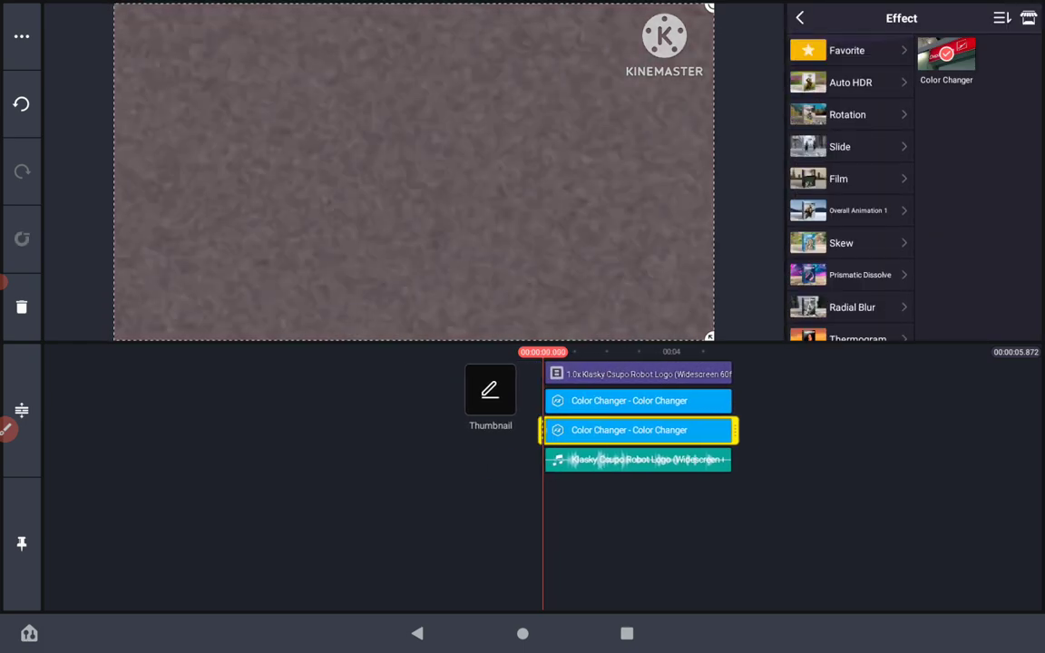
left_click(851, 82)
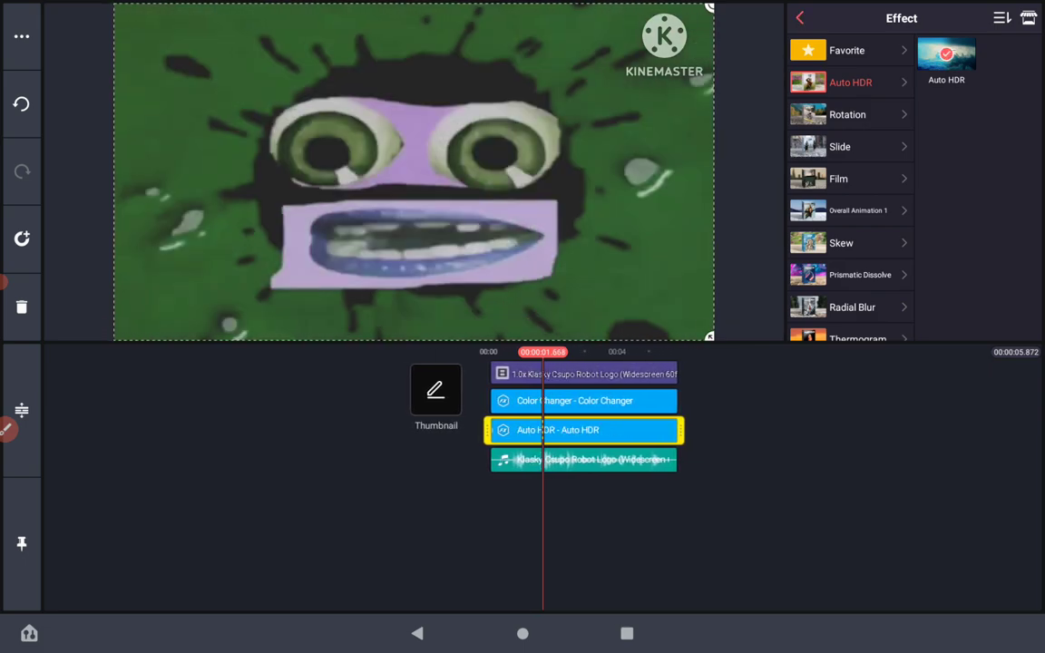
left_click(799, 17)
Set Auto HDR Strength to 50 and duplicate the Auto HDR layer.
left_click(914, 59)
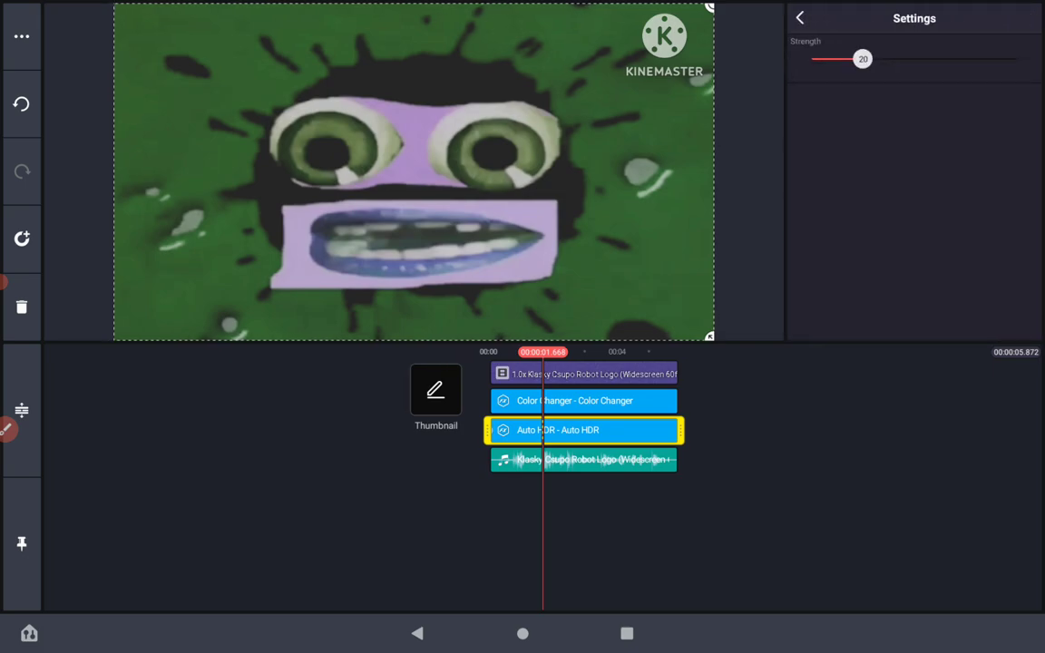
left_click_drag(863, 59, 1018, 59)
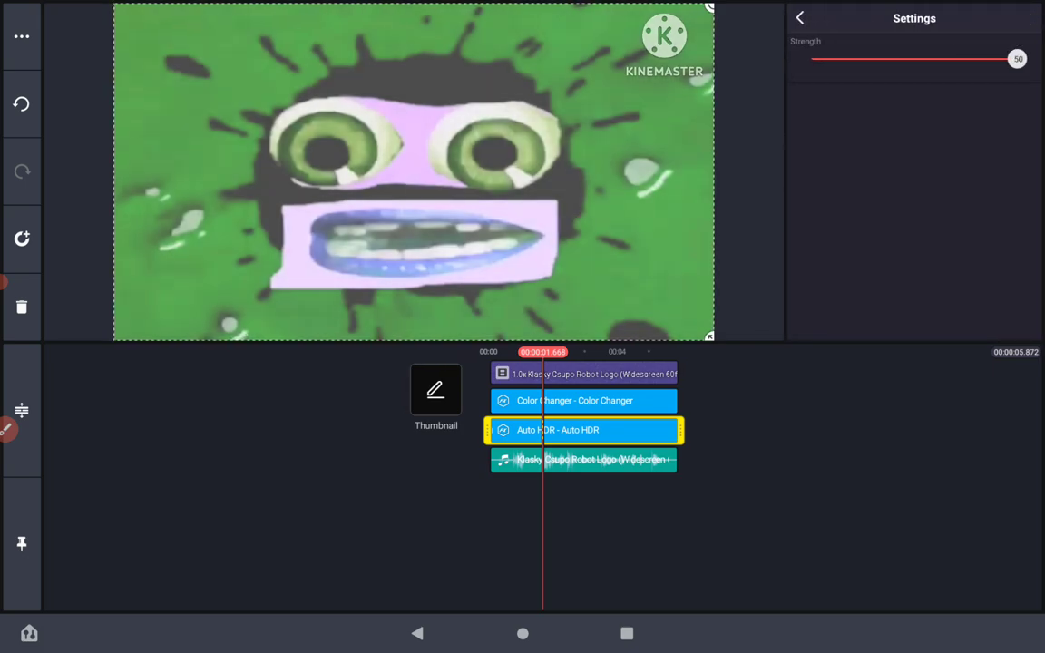
left_click(22, 36)
left_click(100, 15)
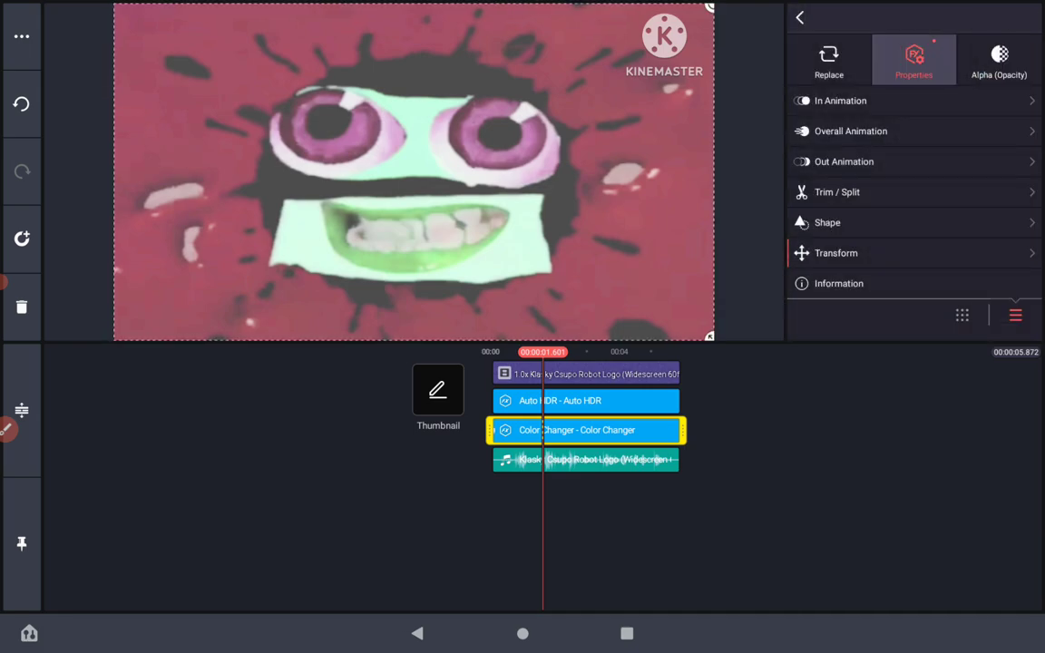
Reset the Color Changer Hue to 0; set Shadow 20, Highlight -4, Lift 12, Gamma -5.
mouse_move(836, 147)
left_mouse_down()
mouse_move(924, 147)
mouse_move(915, 147)
left_mouse_up()
scroll(915, 182, "down", 1)
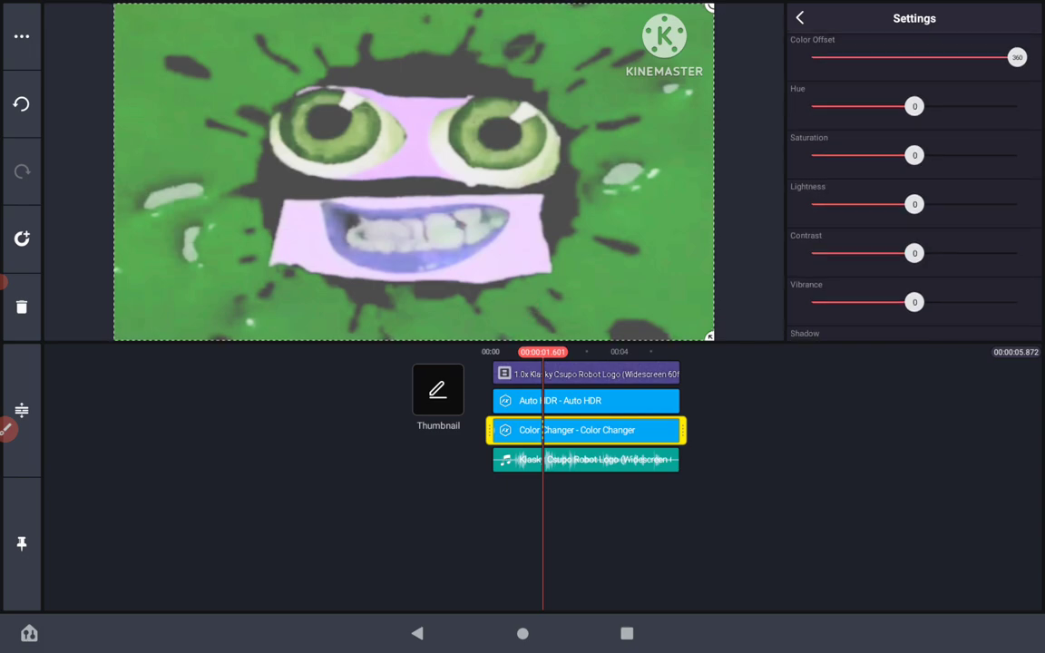
scroll(915, 182, "down", 1)
scroll(915, 181, "down", 1)
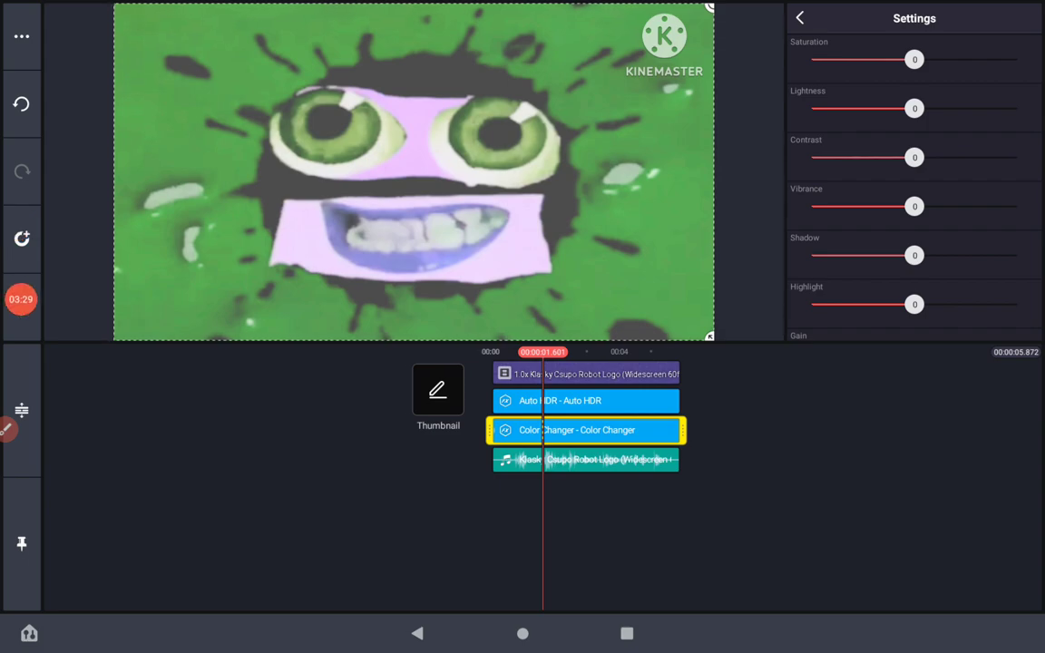
left_click(15, 238)
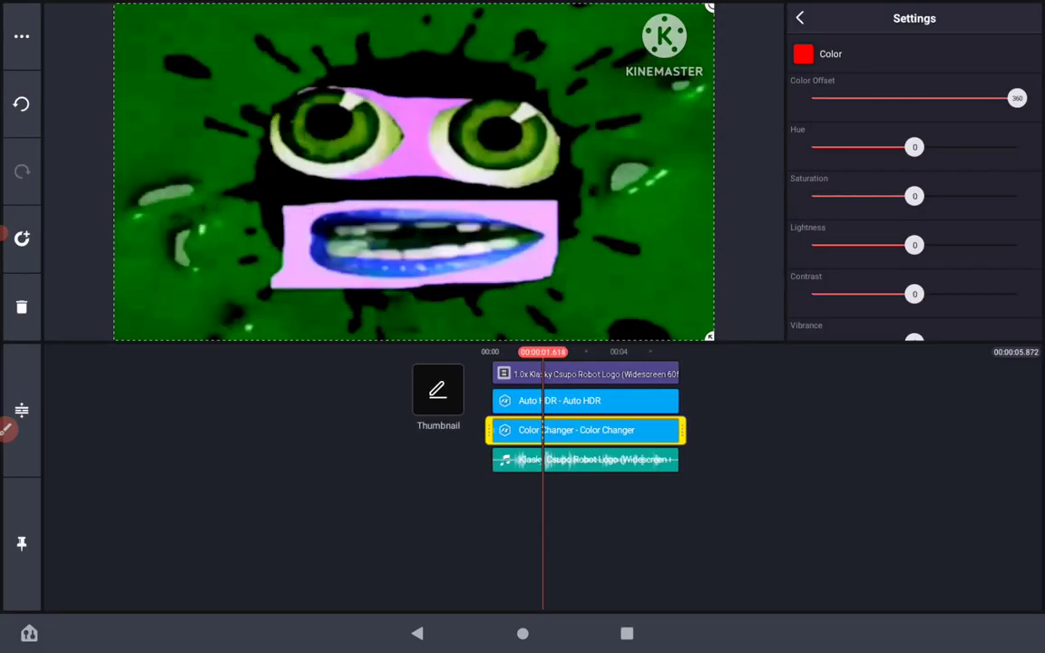
scroll(915, 181, "down", 5)
scroll(915, 181, "down", 2)
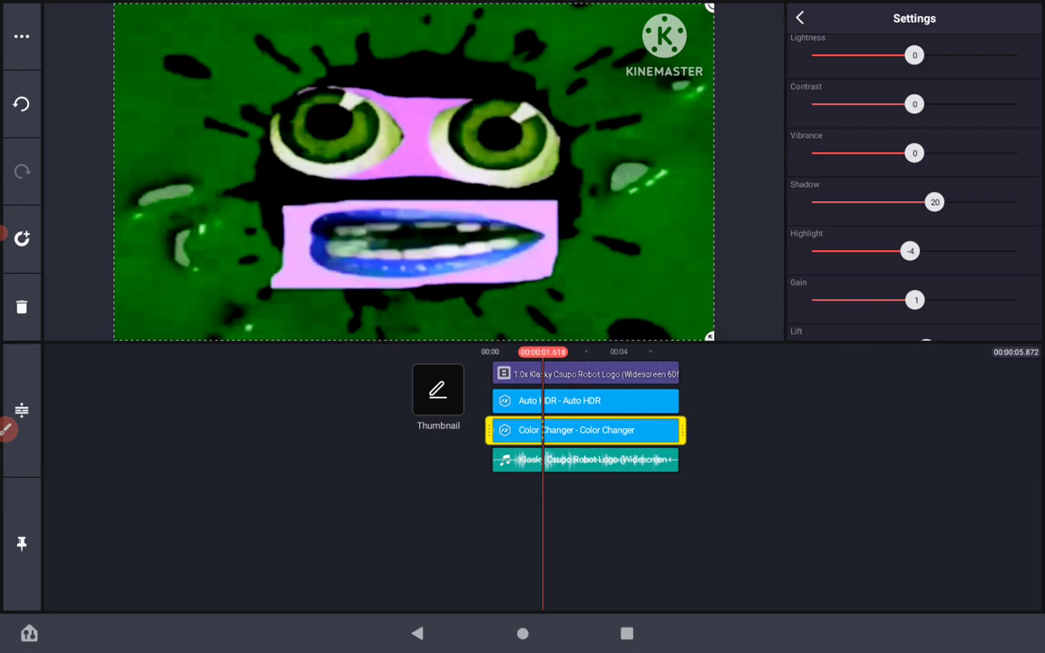
scroll(915, 181, "down", 1)
scroll(915, 181, "down", 2)
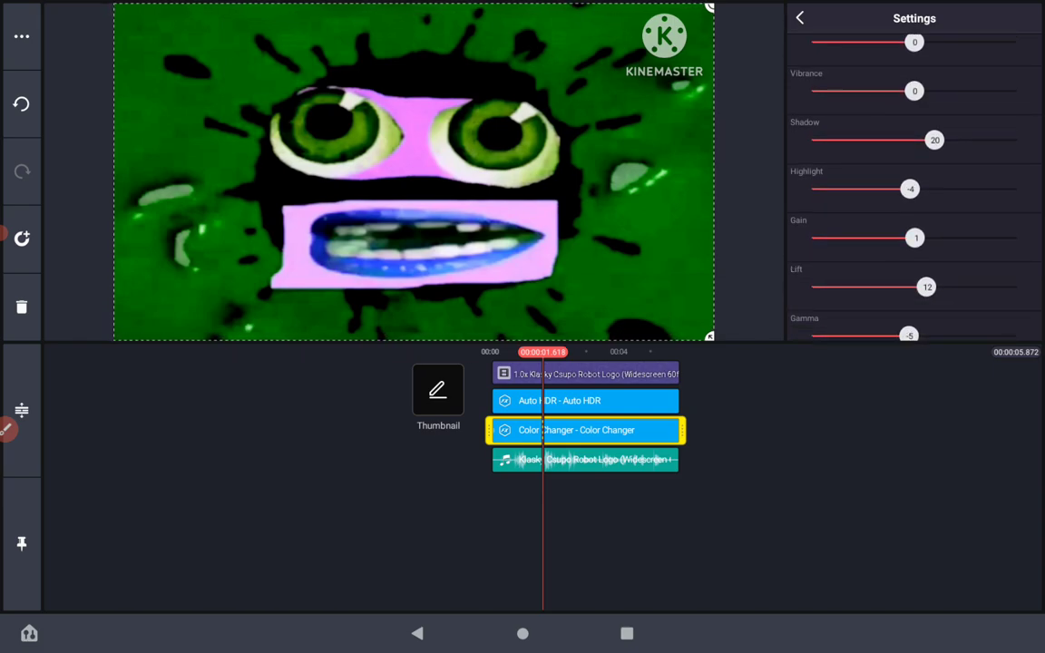
scroll(914, 182, "down", 1)
scroll(915, 181, "down", 1)
scroll(915, 181, "down", 1)
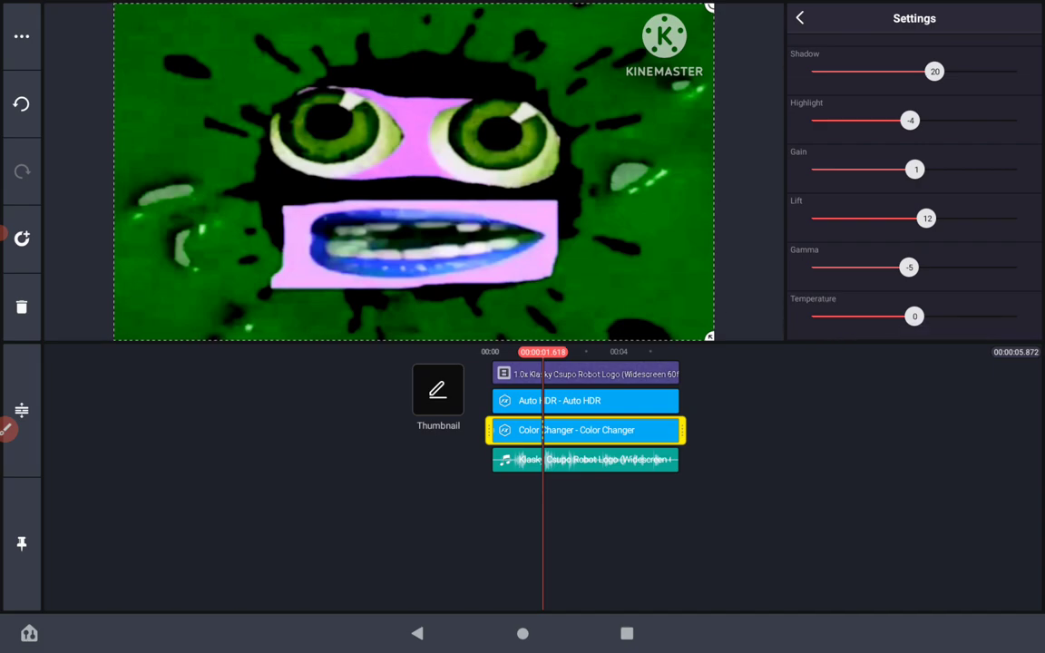
Duplicate the Color Changer layer as a Mirror 'Mirrorv' effect set to Reverse.
left_click(22, 36)
left_click(100, 17)
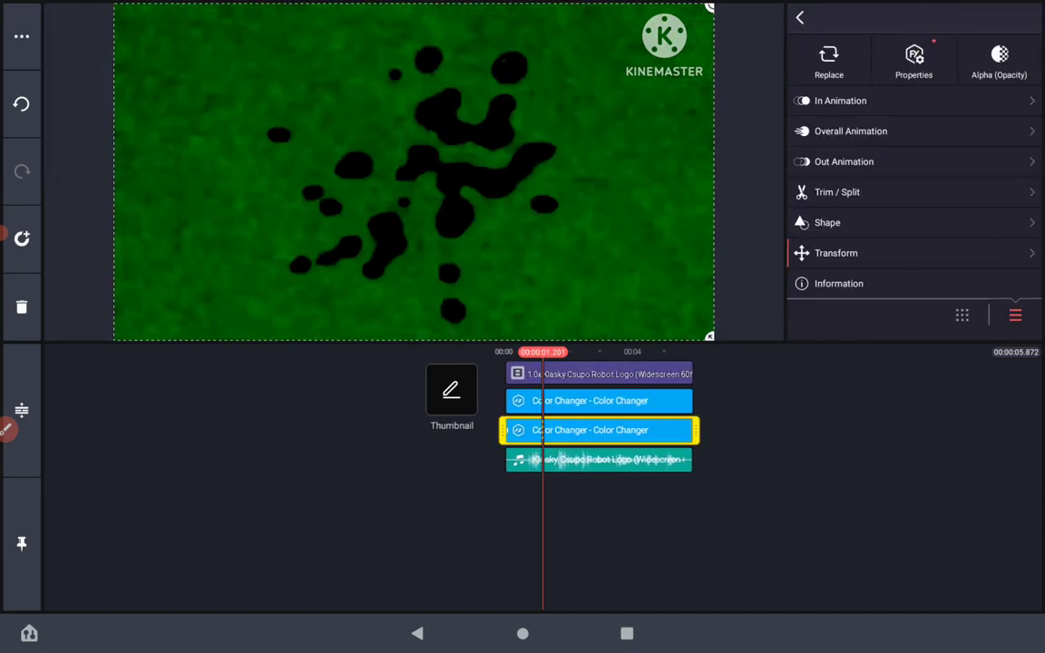
left_click(829, 62)
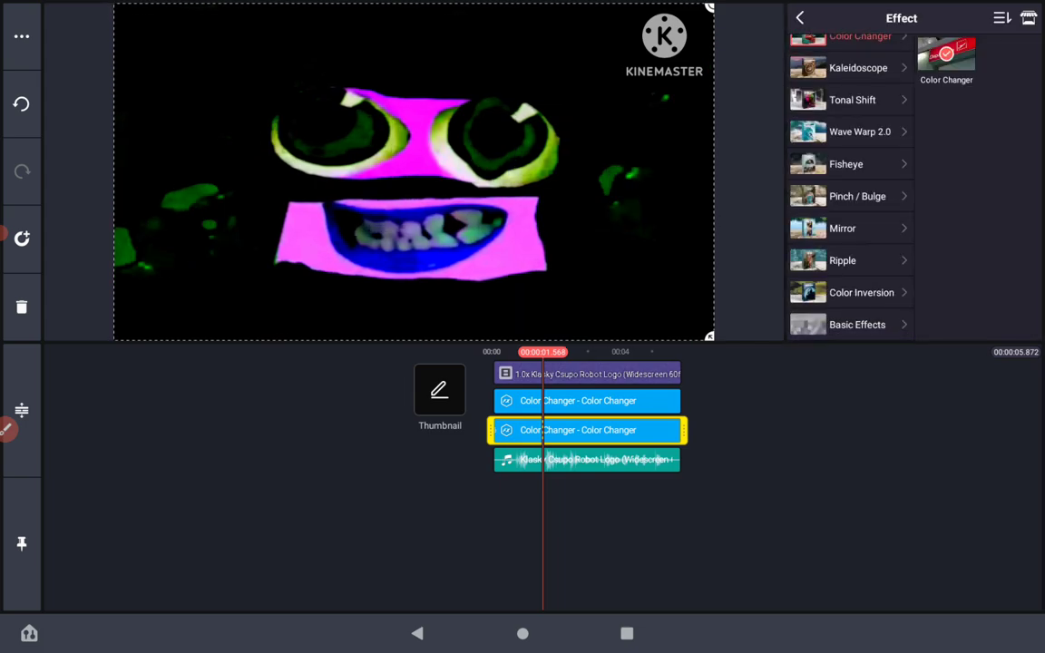
left_click(842, 227)
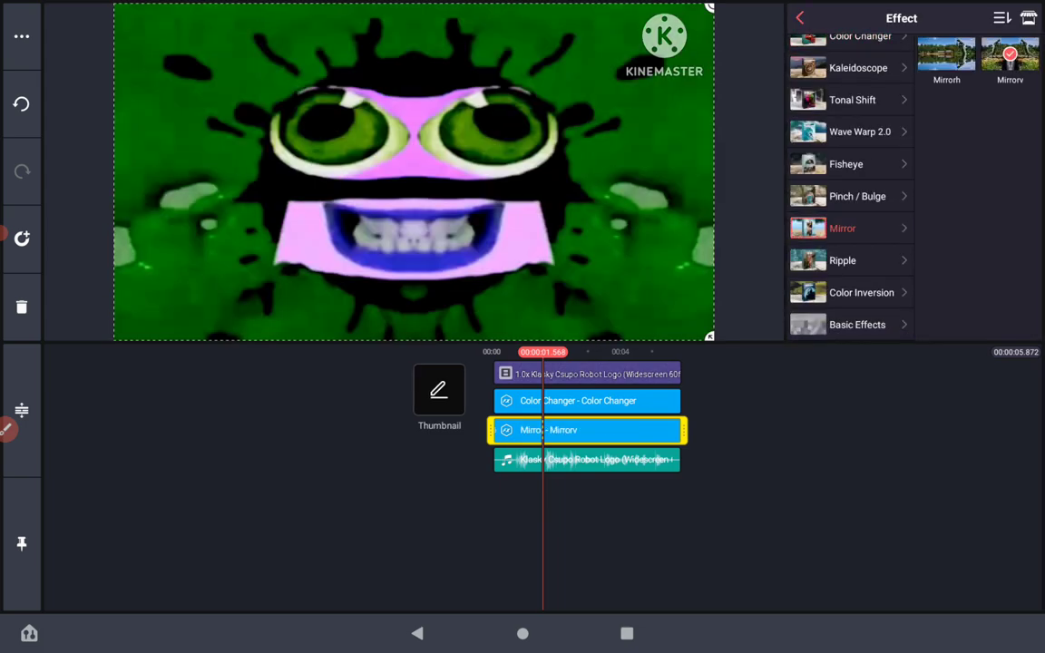
left_click(799, 18)
left_click(915, 52)
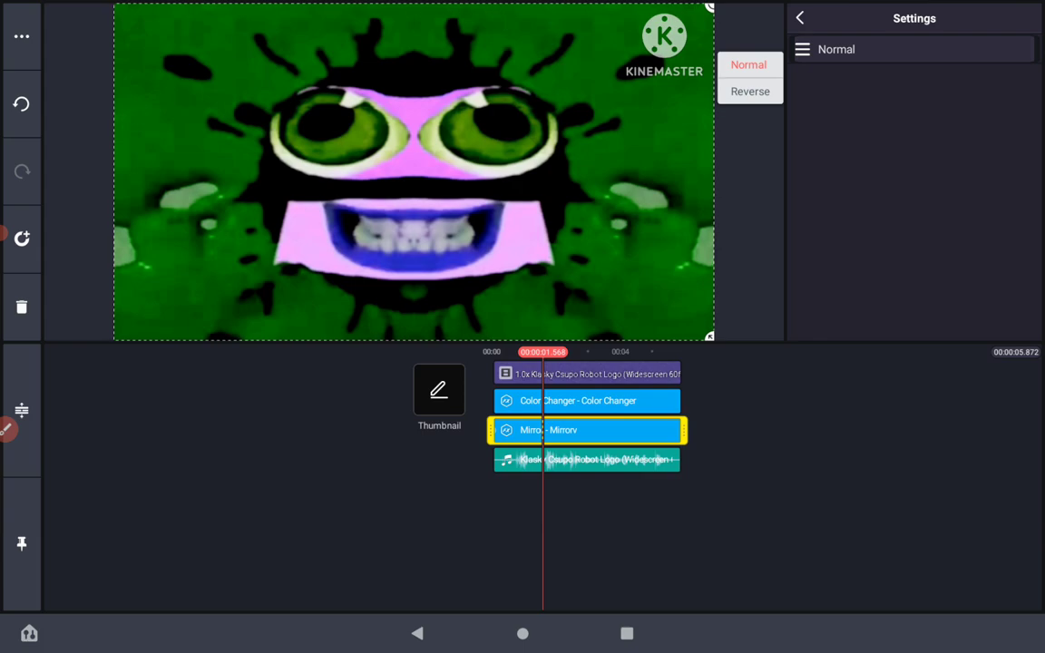
left_click(750, 91)
key("Escape")
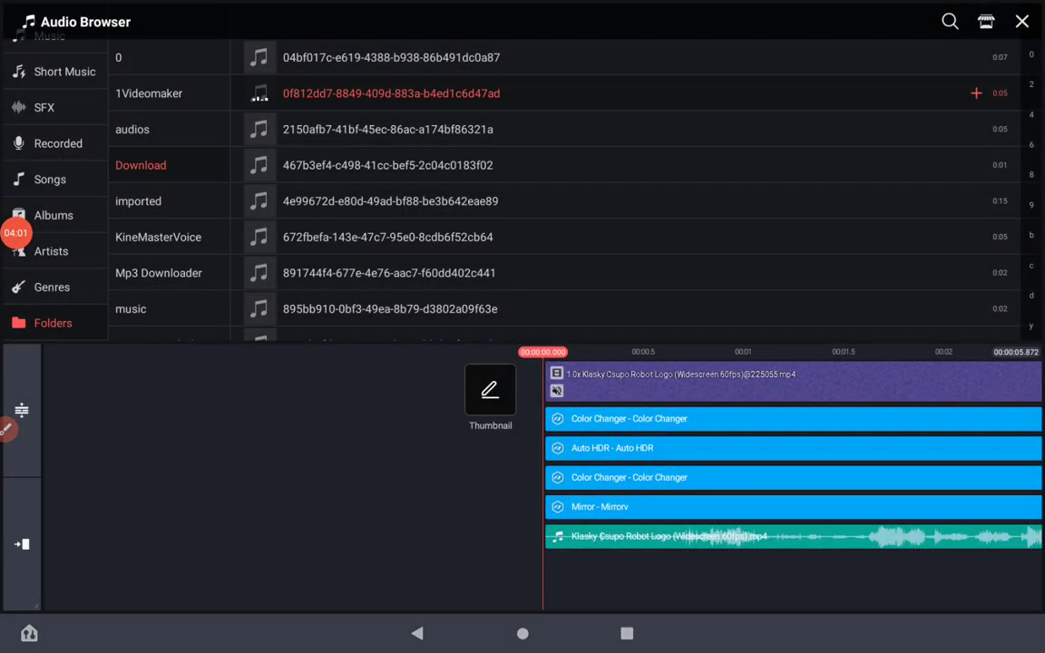
Add the .wav audio track and shift its clip later on the timeline.
left_click(977, 92)
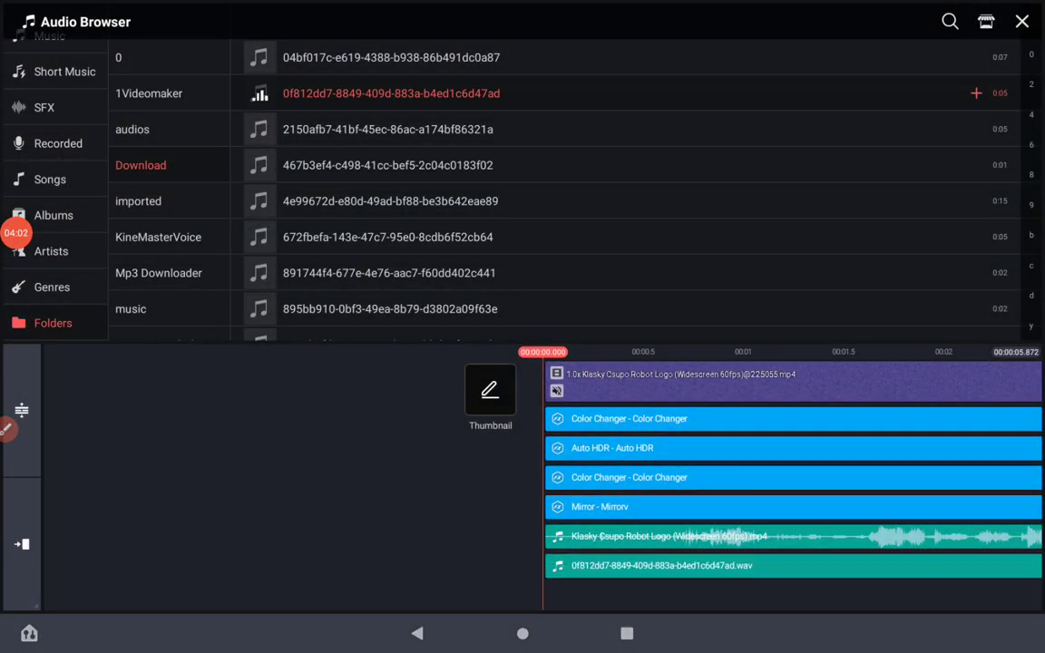
left_click(1023, 21)
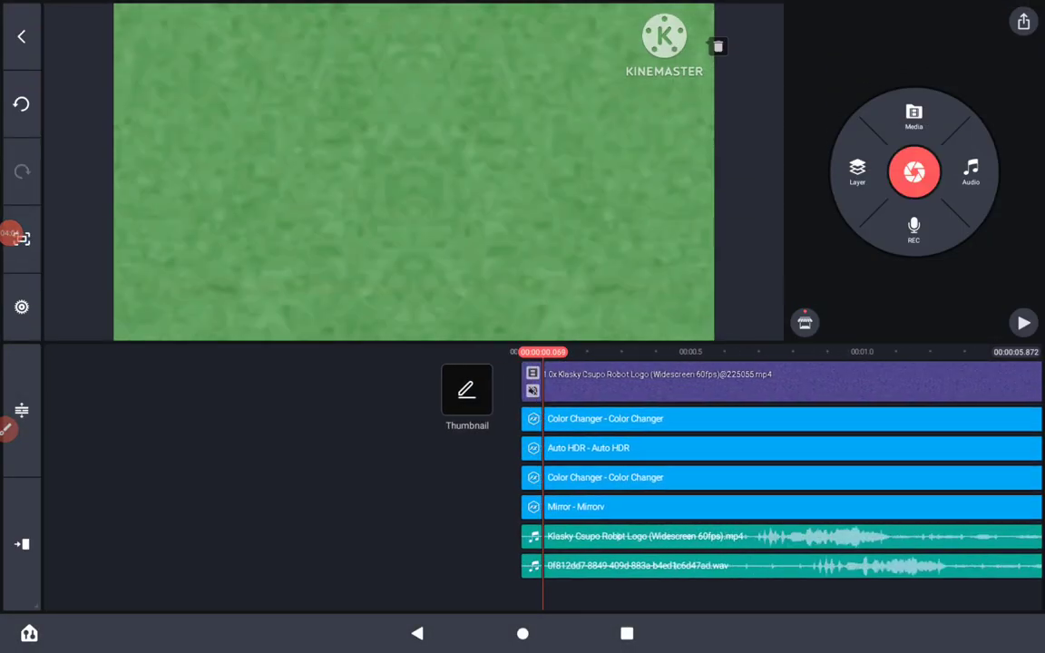
left_click_drag(744, 454, 530, 453)
left_click(635, 563)
left_click_drag(363, 490, 562, 490)
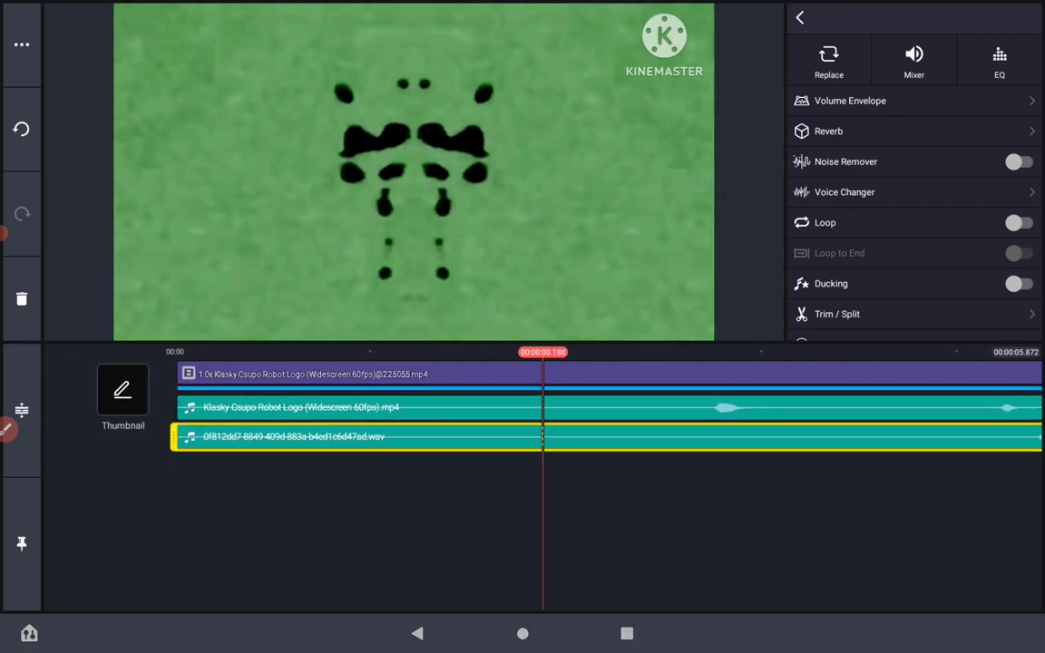
left_click_drag(272, 436, 524, 437)
key("Escape")
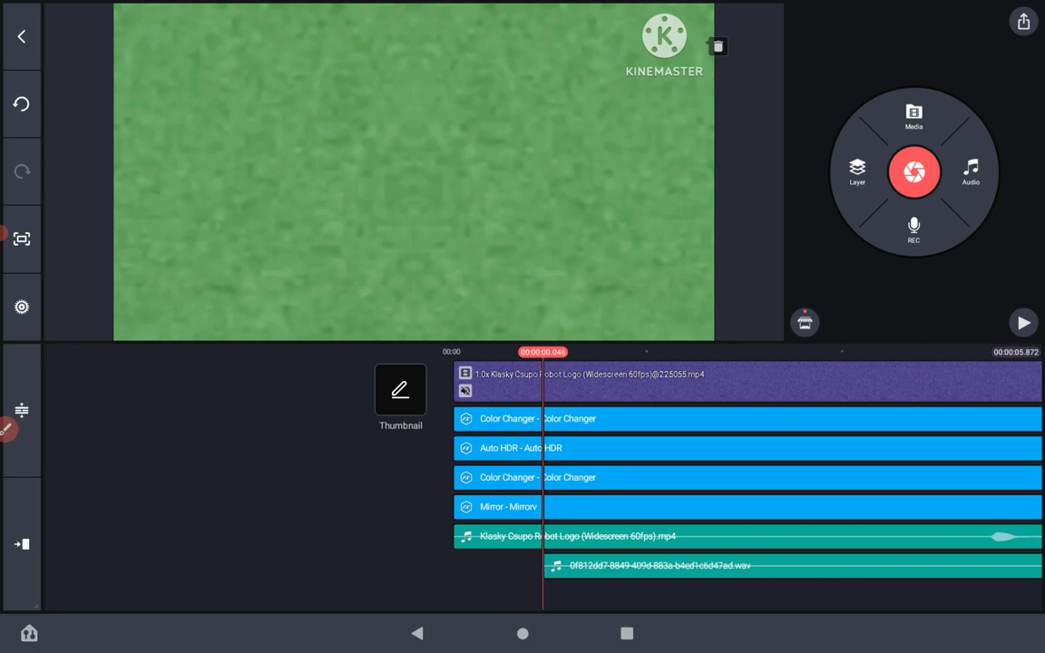
Play the project from the start to check the .wav timing.
mouse_move(726, 472)
left_mouse_down()
mouse_move(488, 472)
mouse_move(794, 472)
left_mouse_up()
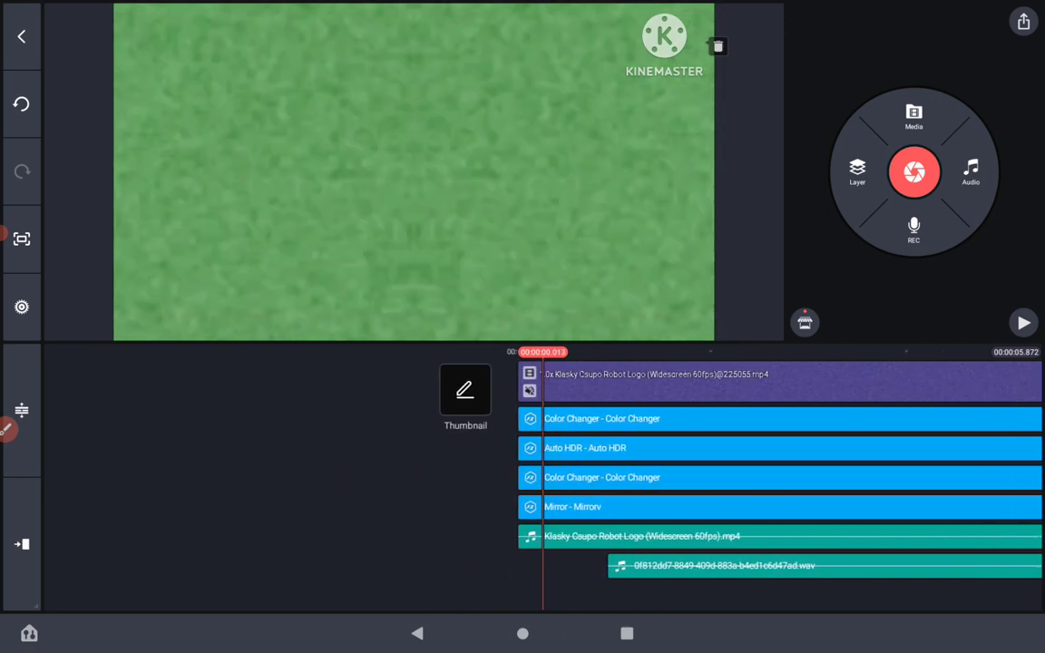
mouse_move(726, 472)
left_mouse_down()
mouse_move(314, 472)
mouse_move(817, 472)
left_mouse_up()
left_click(726, 381)
left_click(933, 311)
left_click(272, 508)
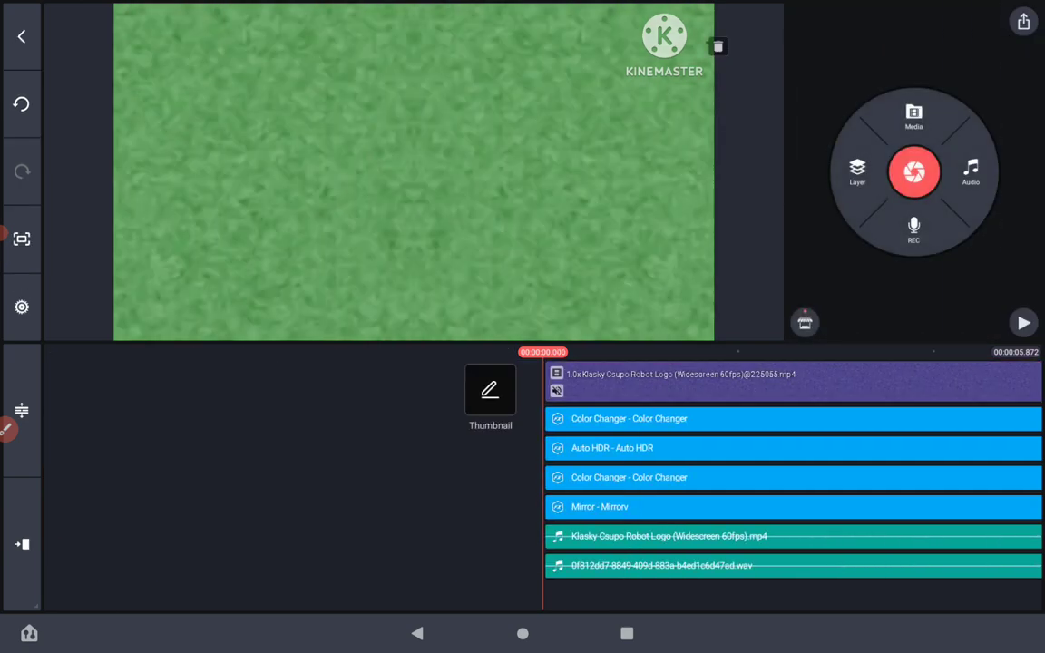
left_click(1023, 322)
left_click(1024, 322)
Trim the .wav clip's start and replay to check sync with the logo.
left_click_drag(726, 508, 414, 508)
left_click(636, 565)
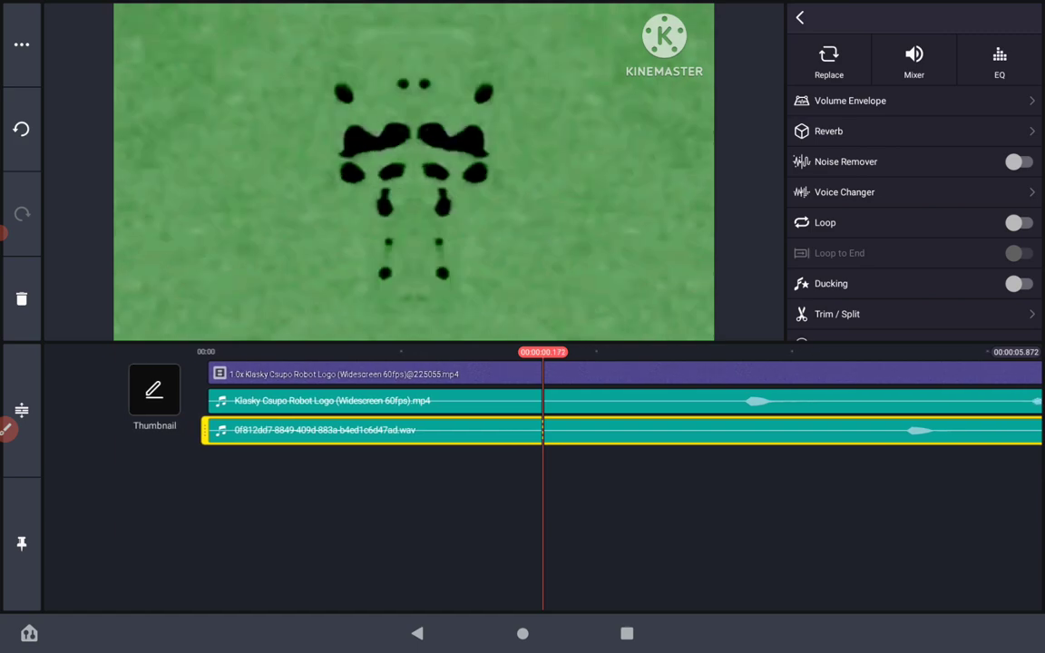
left_click_drag(204, 430, 524, 430)
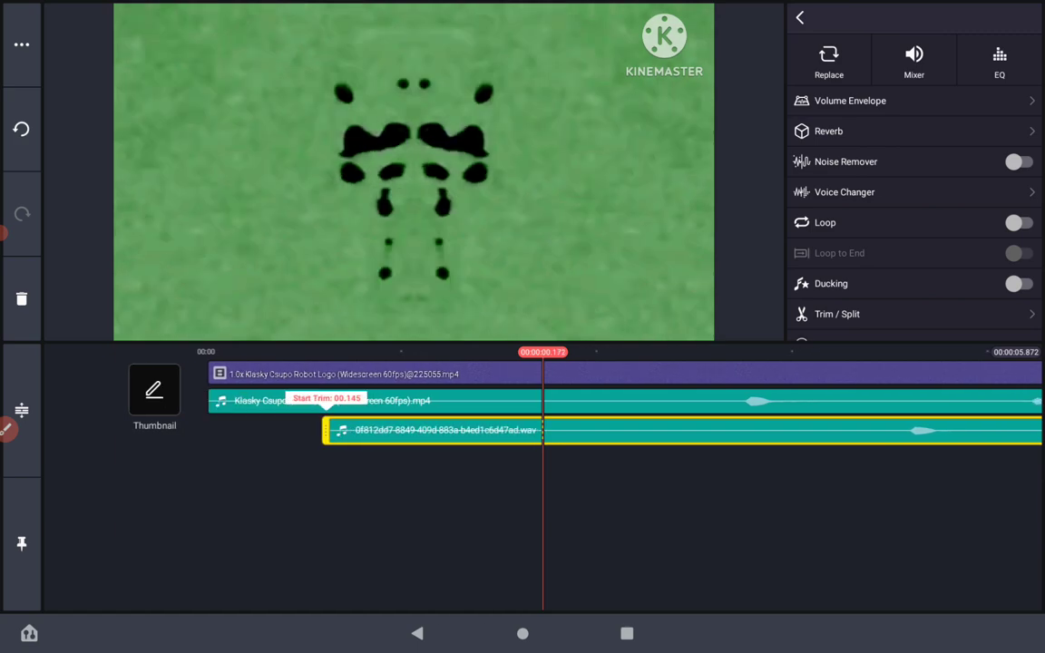
left_click(801, 18)
mouse_move(636, 508)
left_mouse_down()
mouse_move(731, 508)
mouse_move(404, 509)
mouse_move(763, 508)
left_mouse_up()
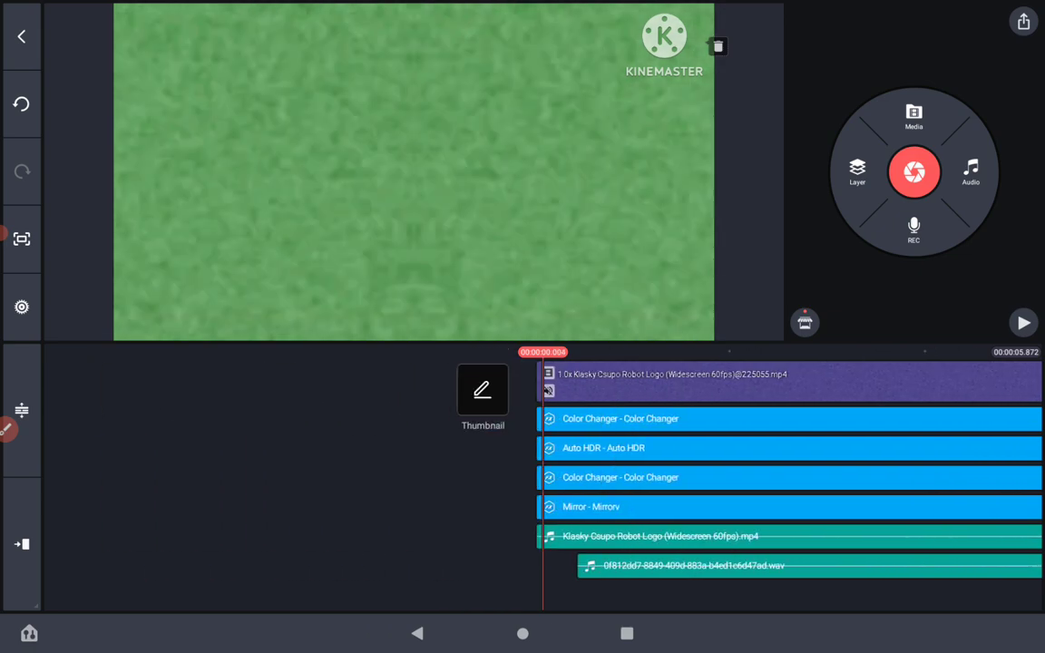
mouse_move(635, 509)
left_mouse_down()
mouse_move(270, 508)
mouse_move(554, 508)
left_mouse_up()
left_click(1024, 323)
left_click(1024, 322)
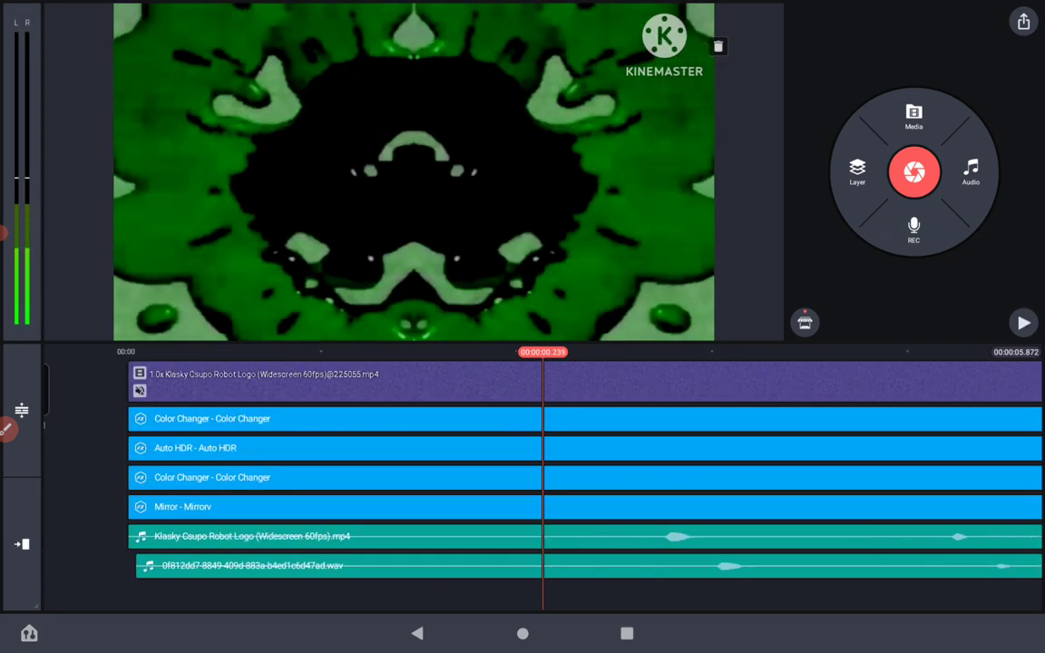
Trim more off the .wav clip's start and replay to check sync.
left_click(272, 565)
left_click_drag(409, 508, 497, 508)
left_click_drag(136, 432, 254, 432)
left_click(635, 545)
left_click_drag(453, 508, 799, 508)
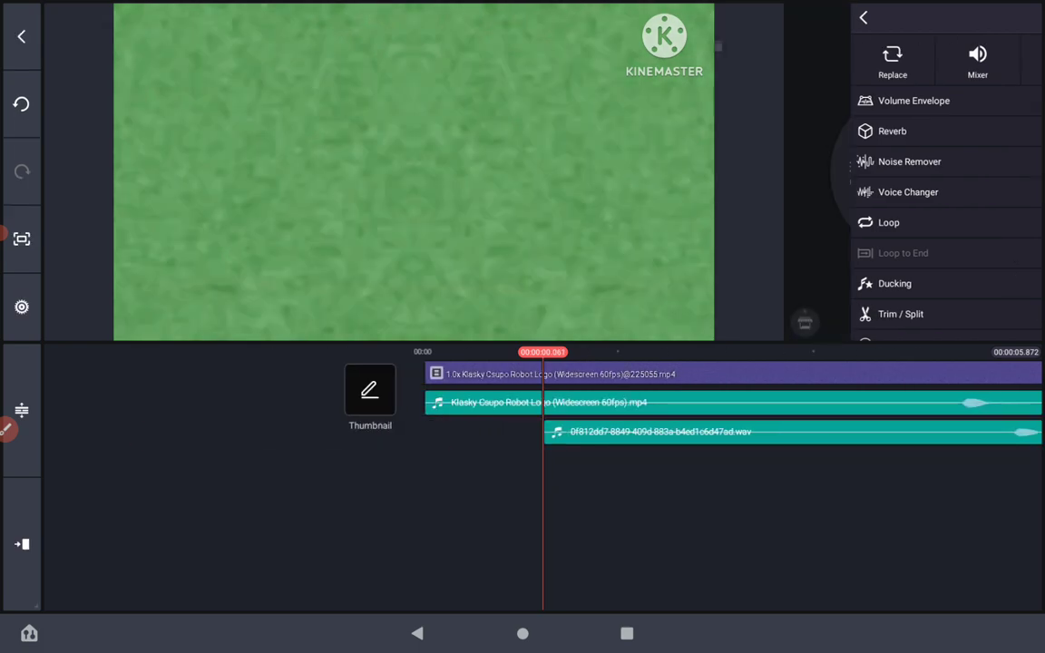
left_click_drag(636, 508, 630, 508)
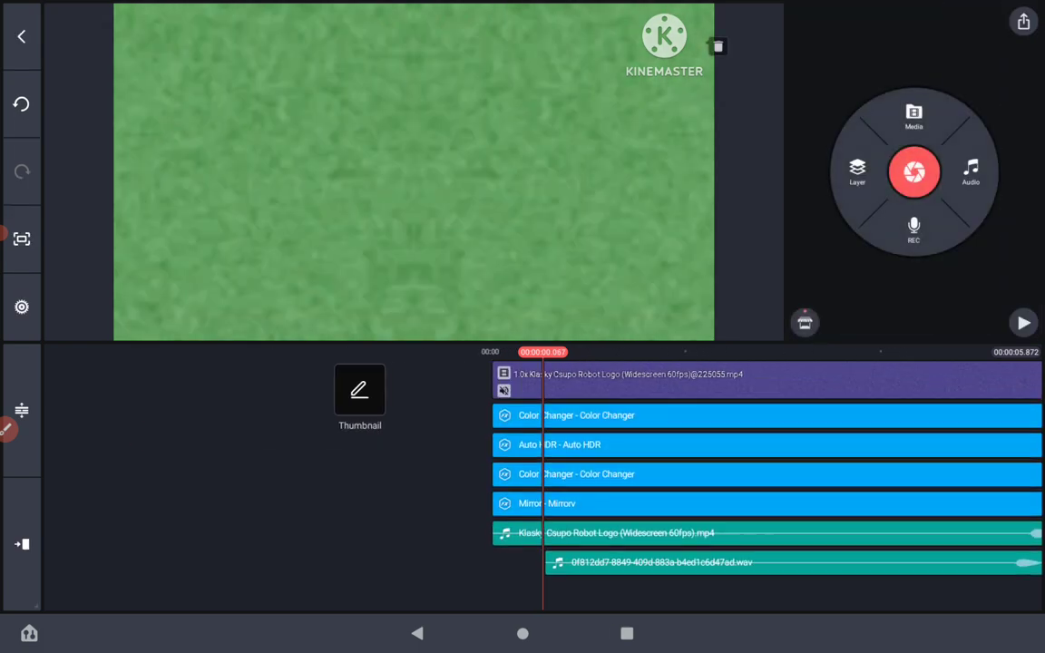
left_click(1024, 322)
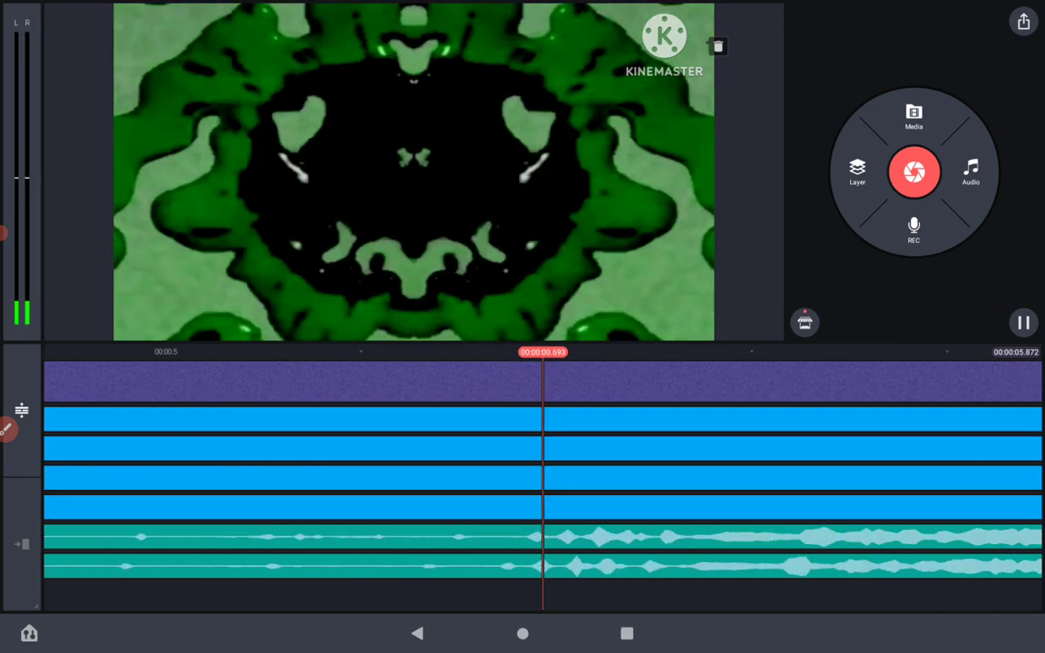
left_click(1023, 322)
Play the project once more to confirm the .wav aligns with the video.
mouse_move(454, 508)
left_mouse_down()
mouse_move(717, 508)
mouse_move(623, 509)
left_mouse_up()
left_click(726, 431)
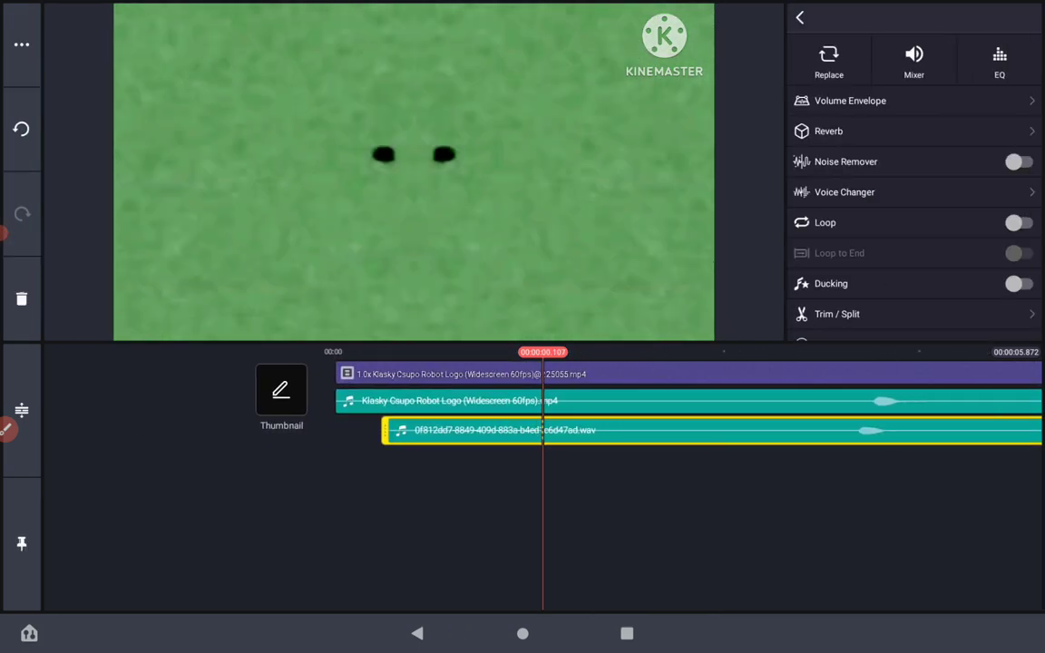
key("Escape")
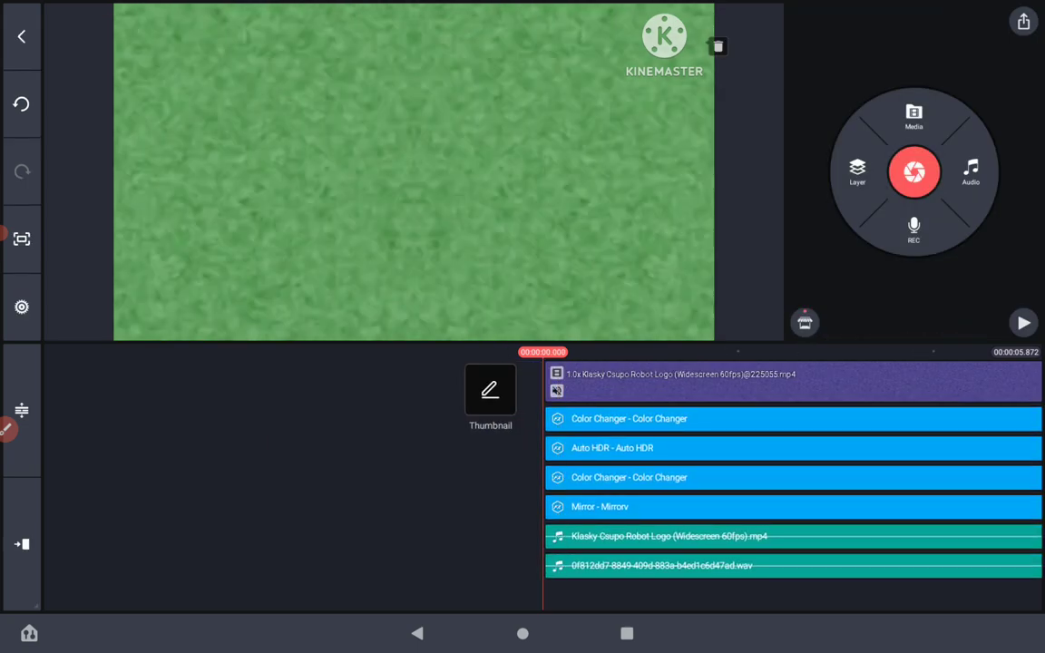
left_click(1023, 322)
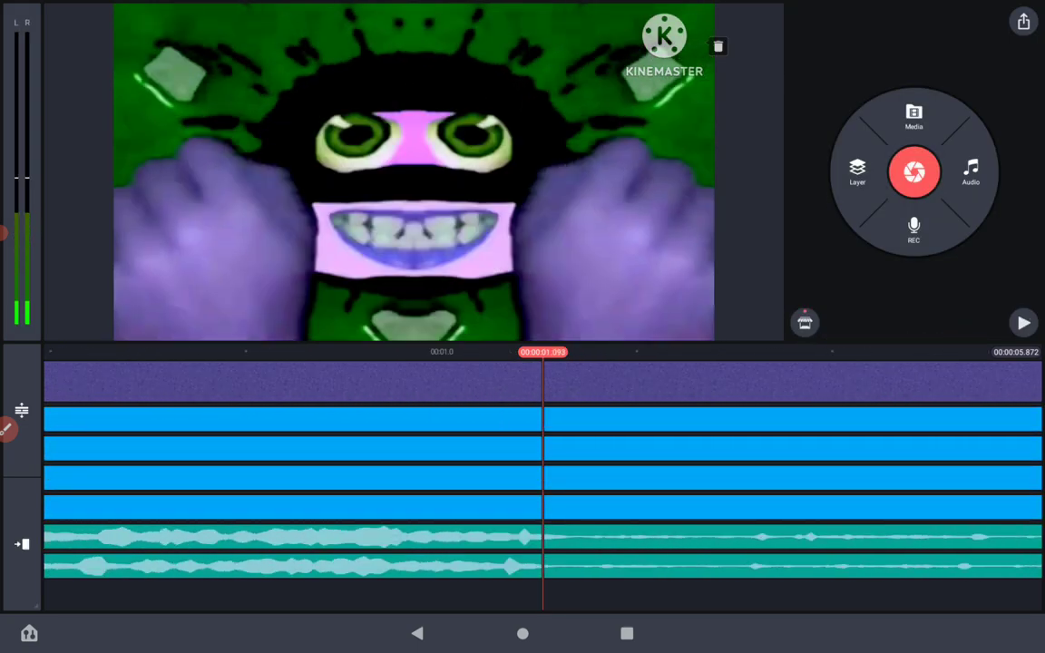
left_click(1024, 322)
left_click_drag(636, 508, 899, 508)
Delete the original Klasky Csupo Robot Logo .mp4 audio clip.
left_click(726, 430)
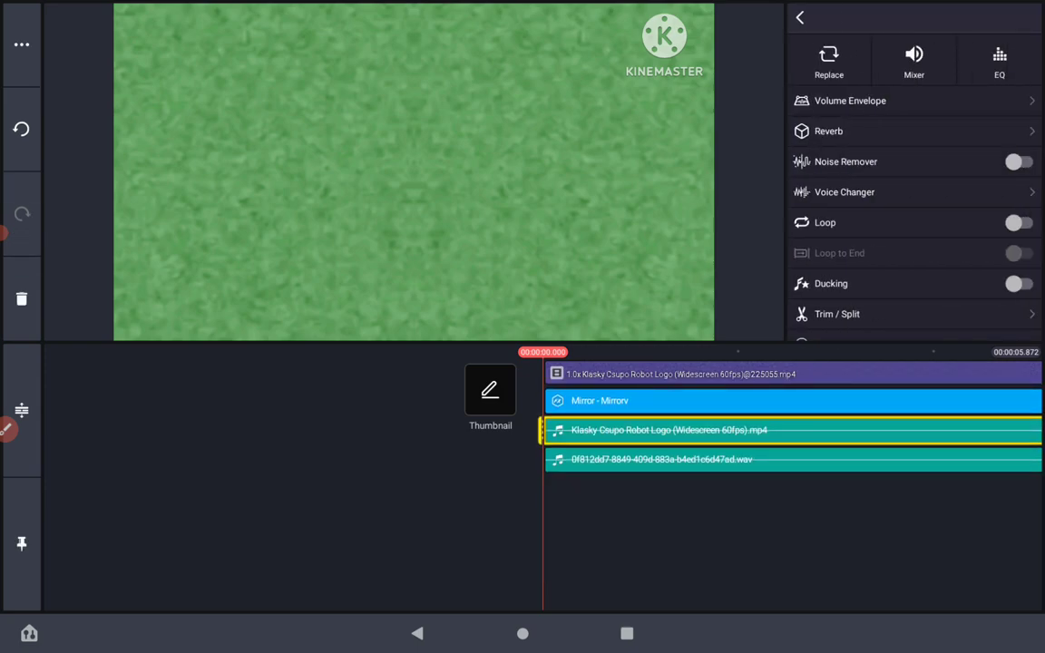
left_click(22, 298)
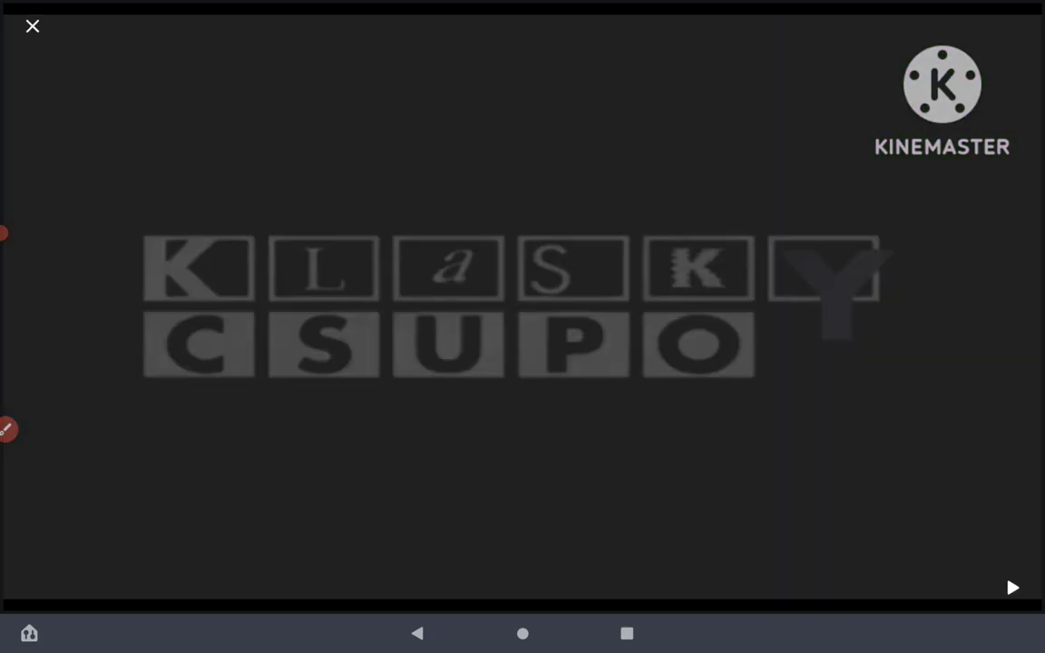
left_click(33, 26)
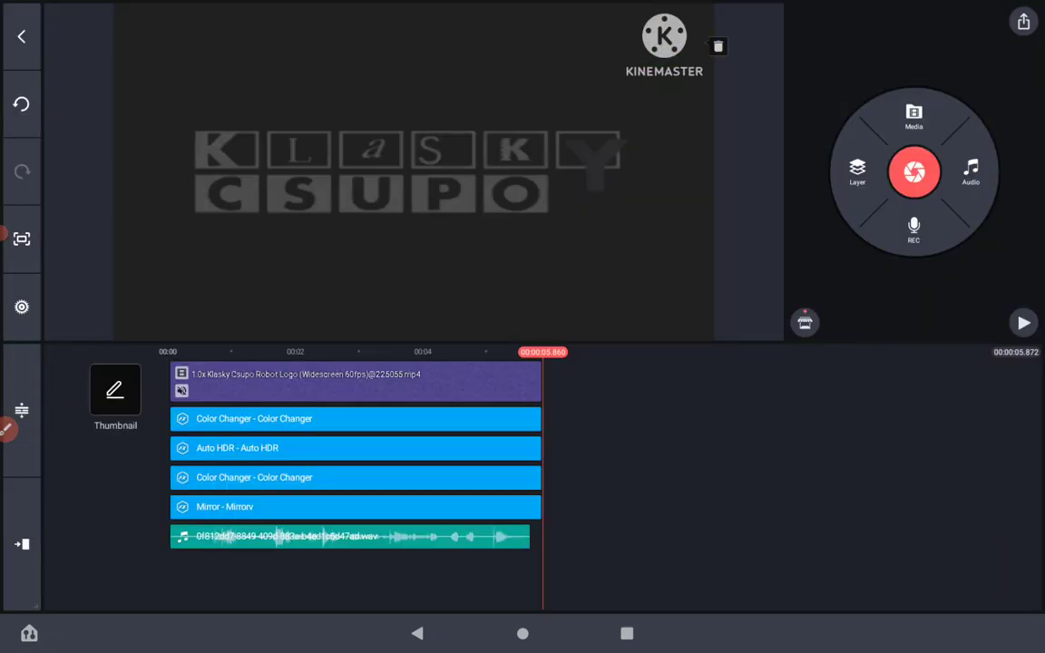
left_click_drag(636, 454, 765, 454)
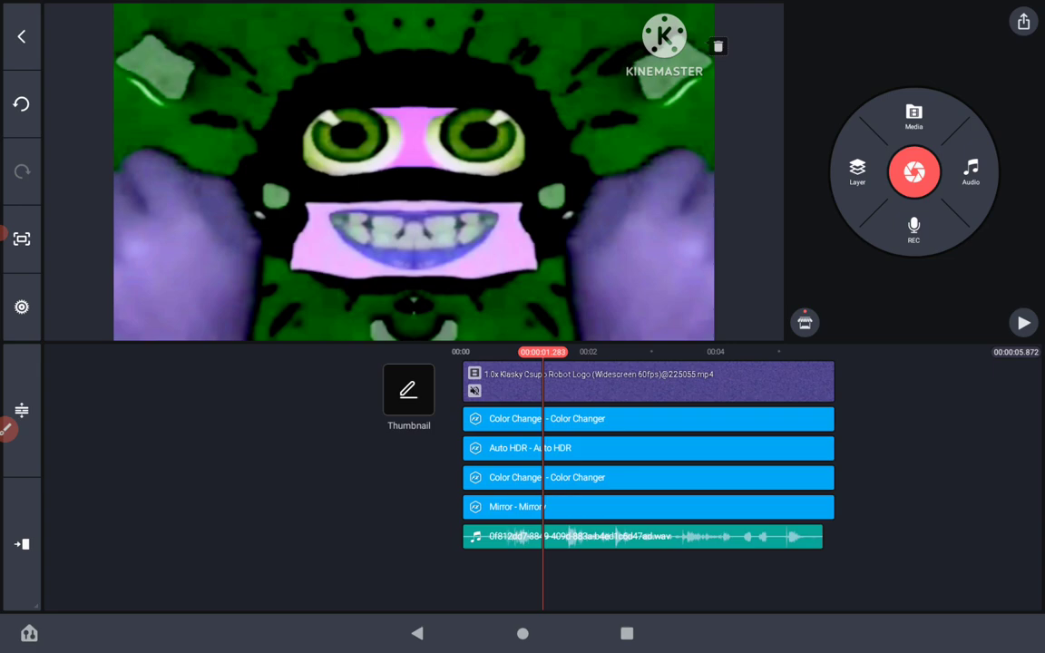
mouse_move(635, 454)
left_mouse_down()
mouse_move(596, 454)
mouse_move(611, 454)
left_mouse_up()
left_click(3, 235)
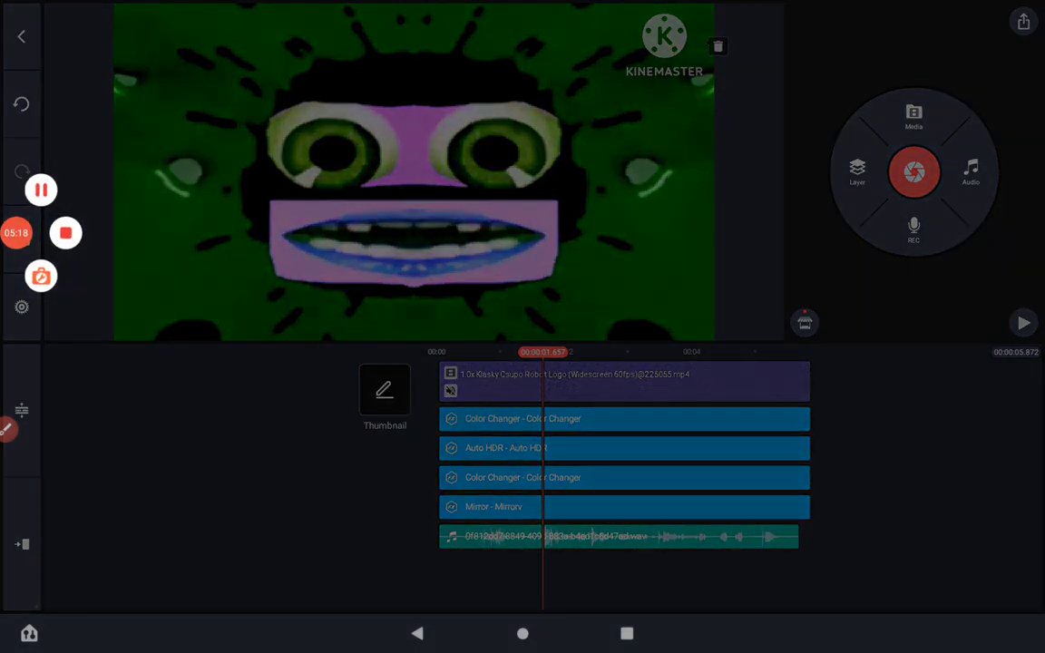